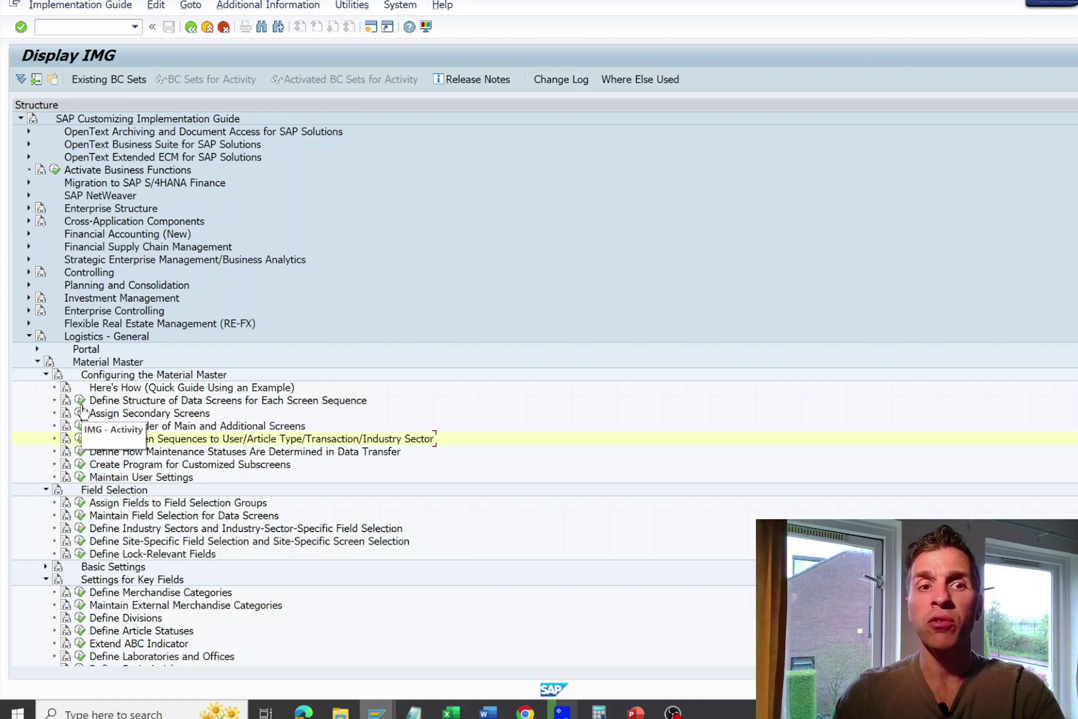
Step: Run the IMG activity Define Structure of Data Screens for Each Screen Sequence
left_click(80, 401)
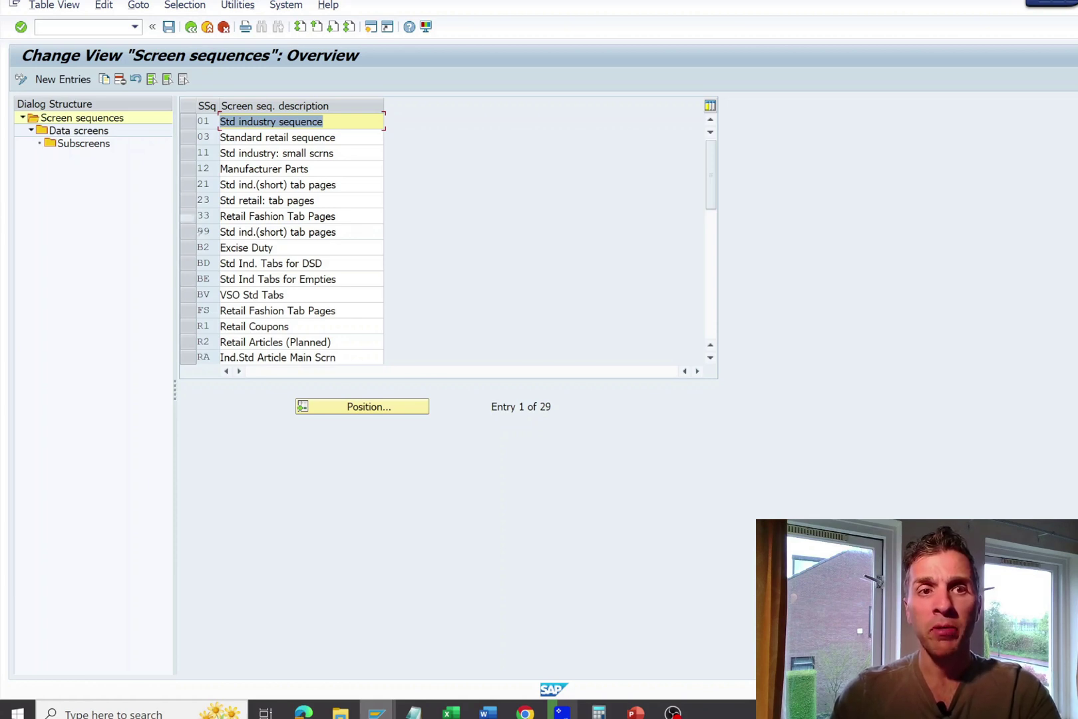
Step: List the data screens of screen sequence 33, Retail Fashion Tab Pages
left_click(193, 217)
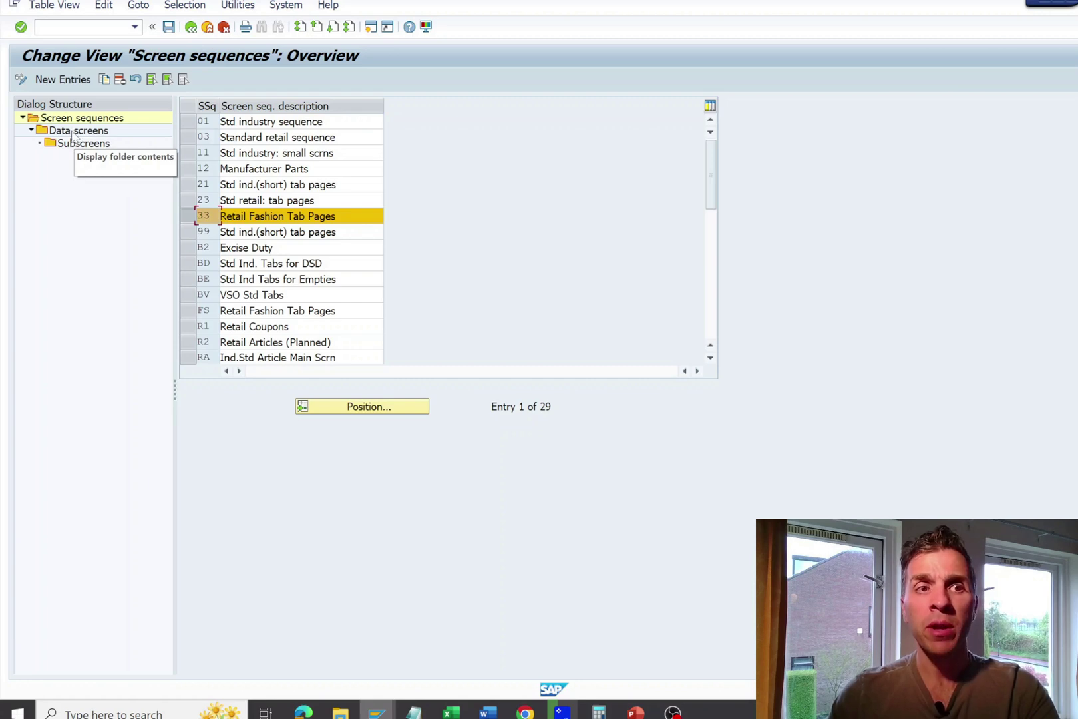
double_click(73, 131)
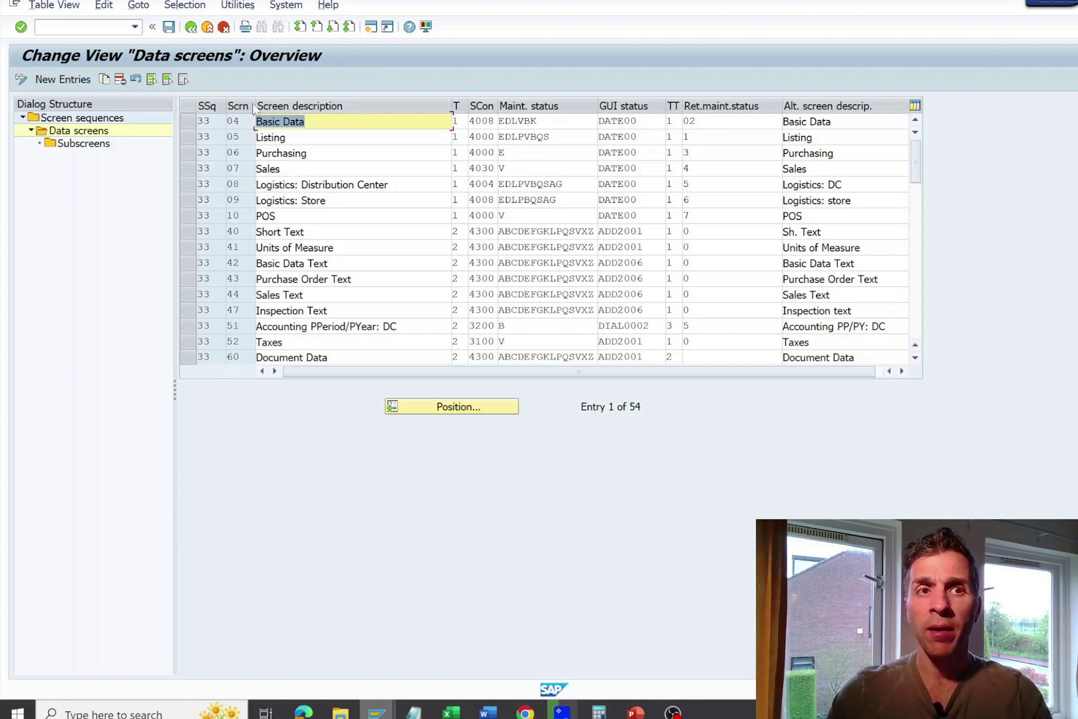
Step: Widen the Scrn and T columns in the sequence 33 data screens table
left_click_drag(255, 105, 268, 105)
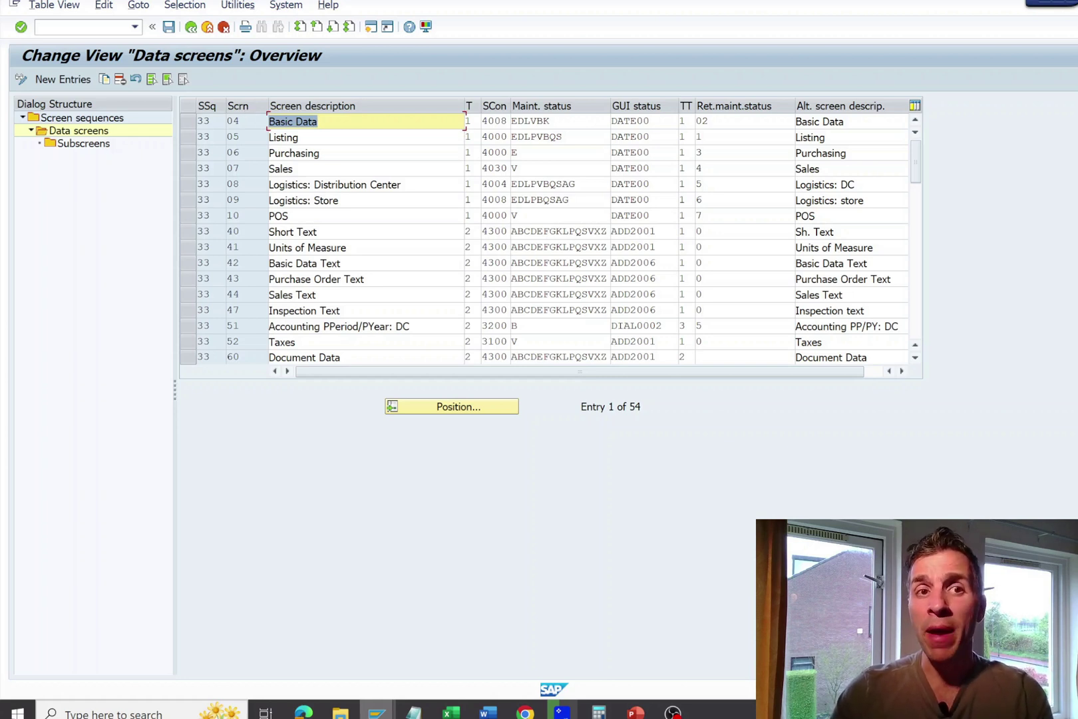
key("End")
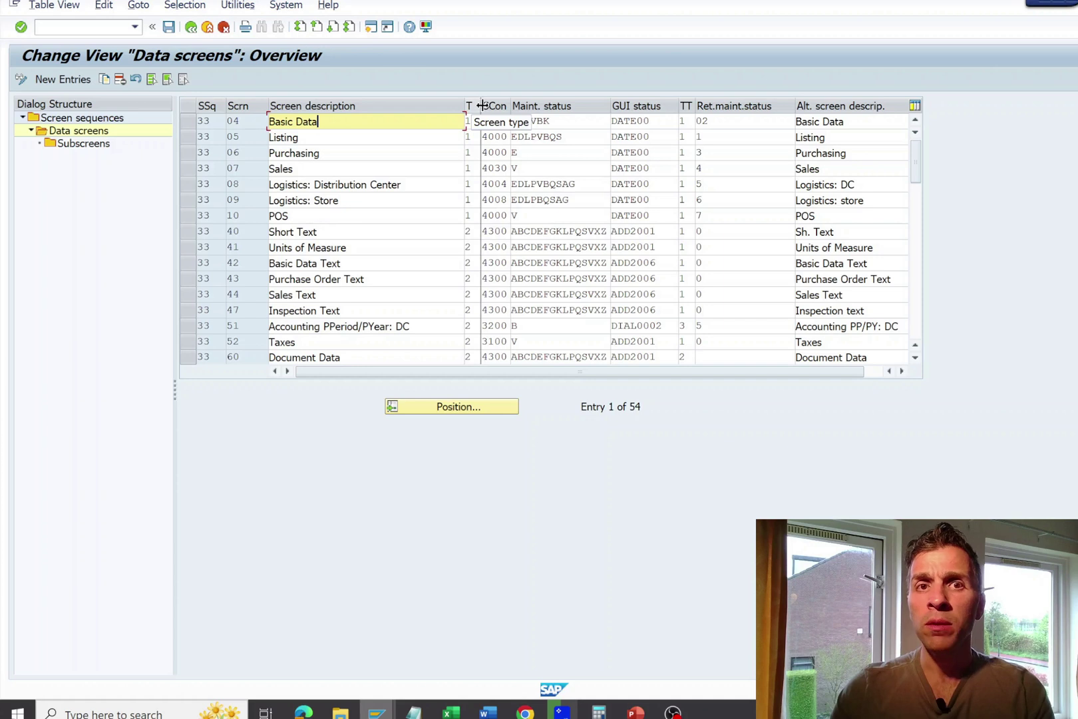
left_click_drag(481, 105, 500, 105)
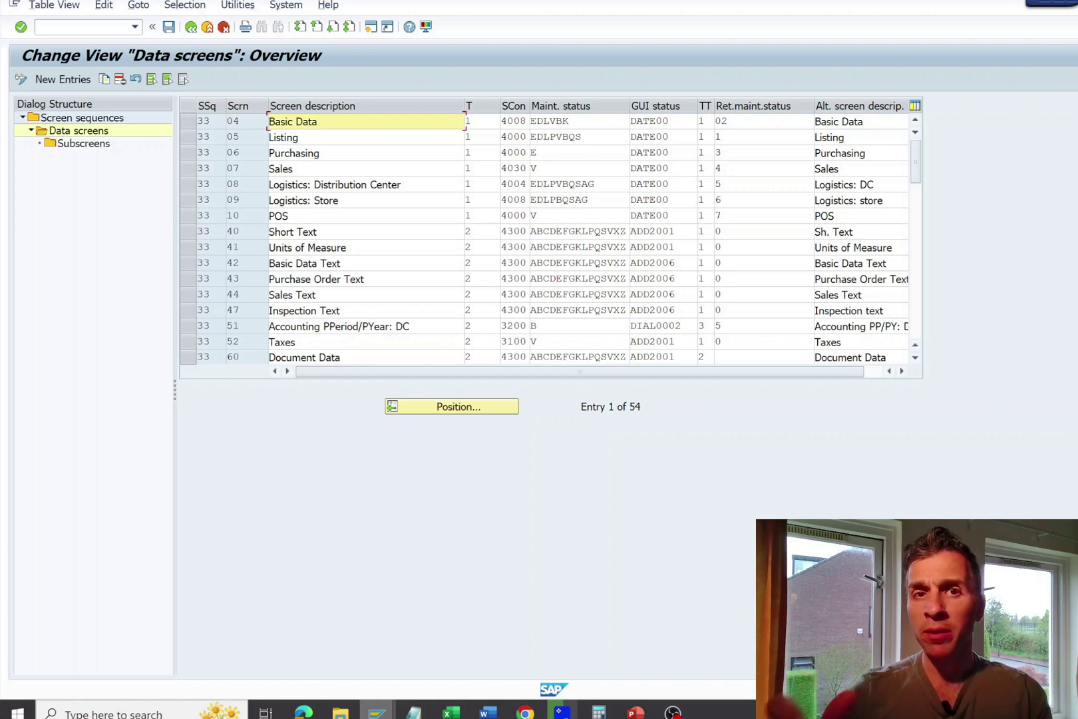
mouse_move(377, 710)
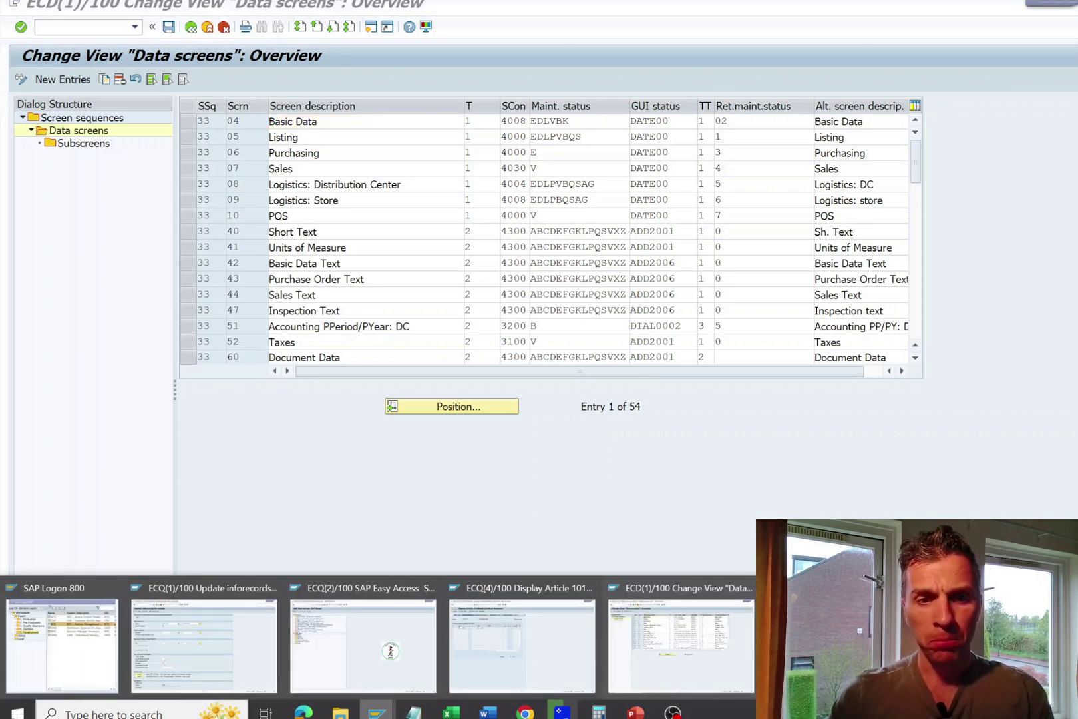
left_click(510, 684)
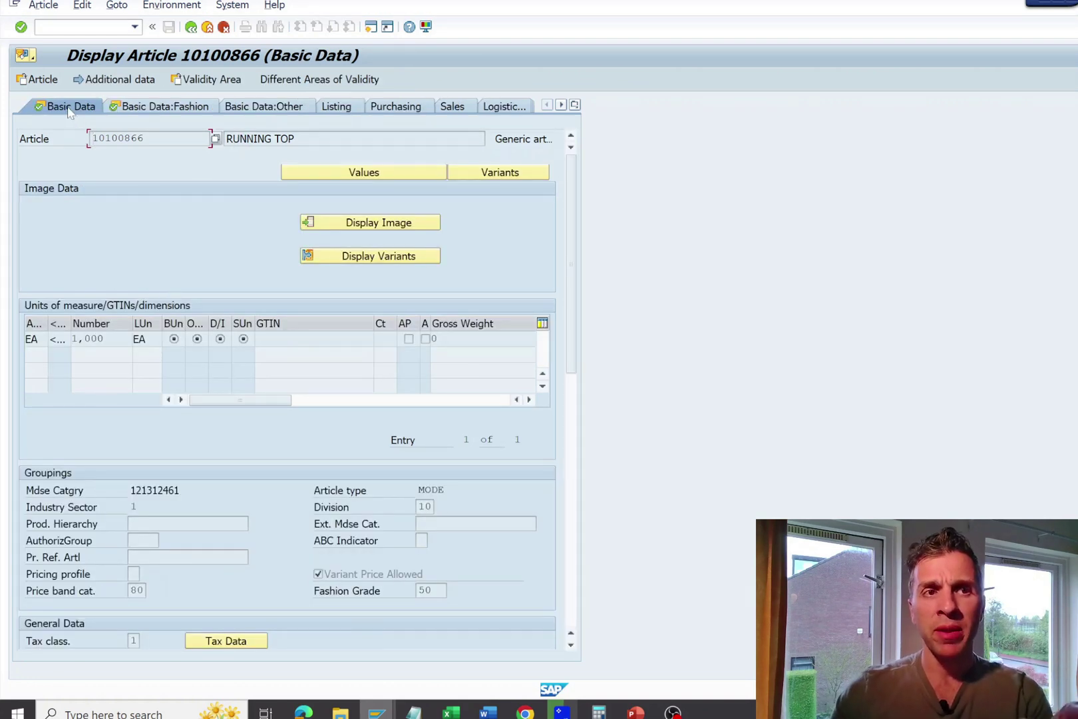
left_click(121, 84)
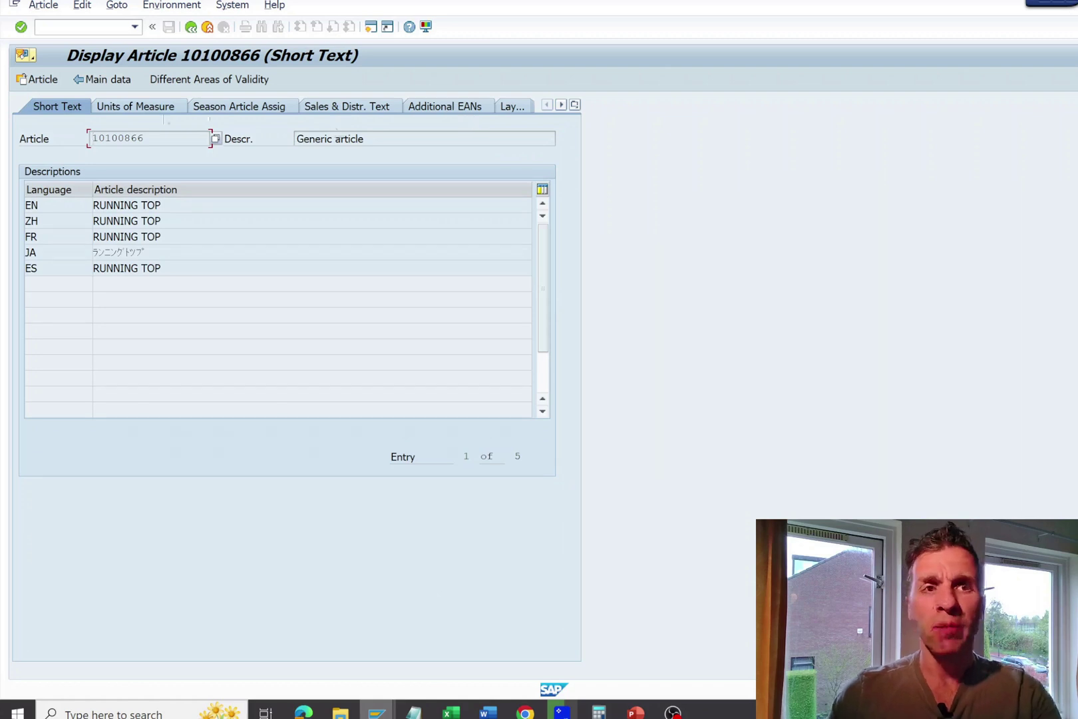
left_click(131, 113)
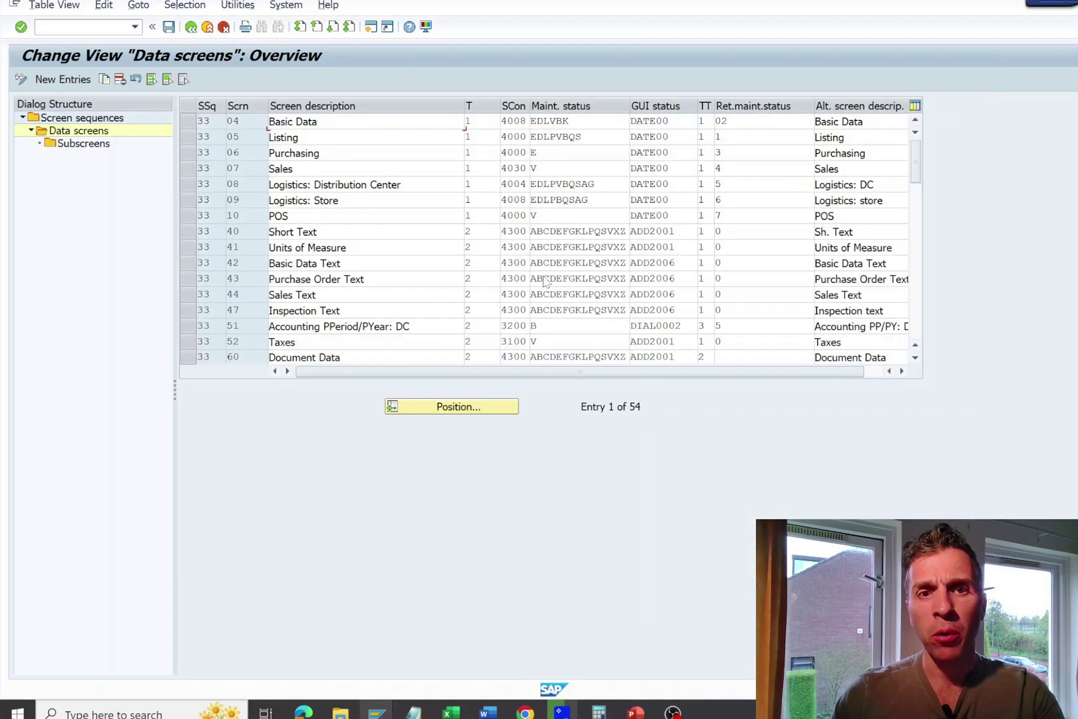
scroll(493, 281, "down", 2)
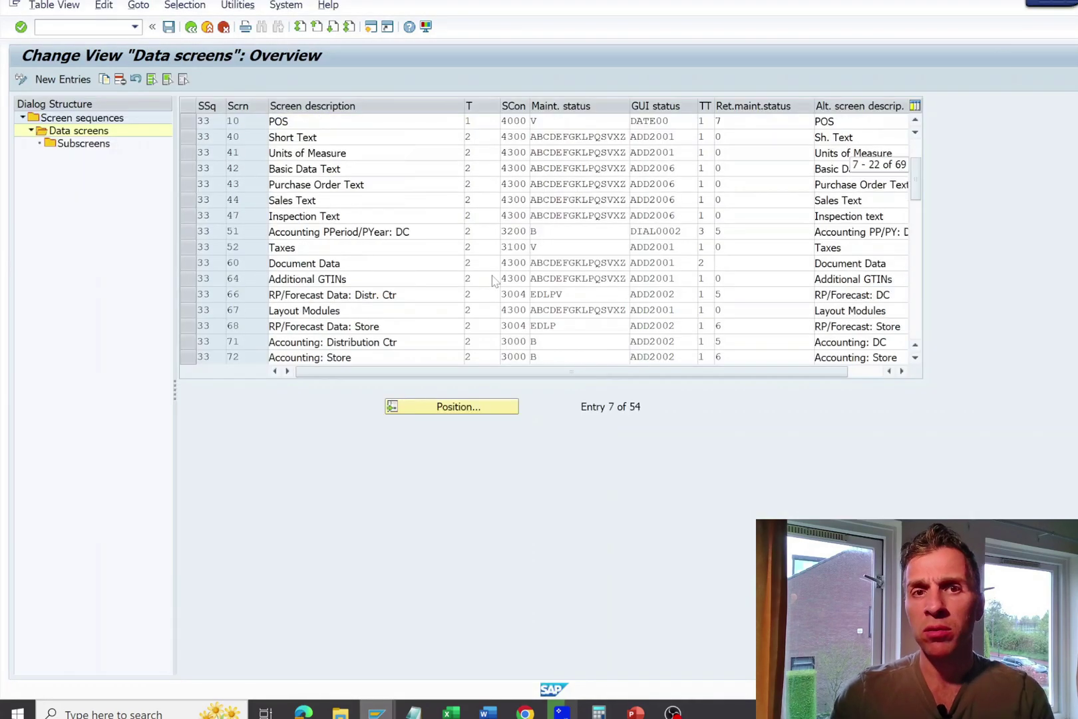
scroll(493, 282, "down", 3)
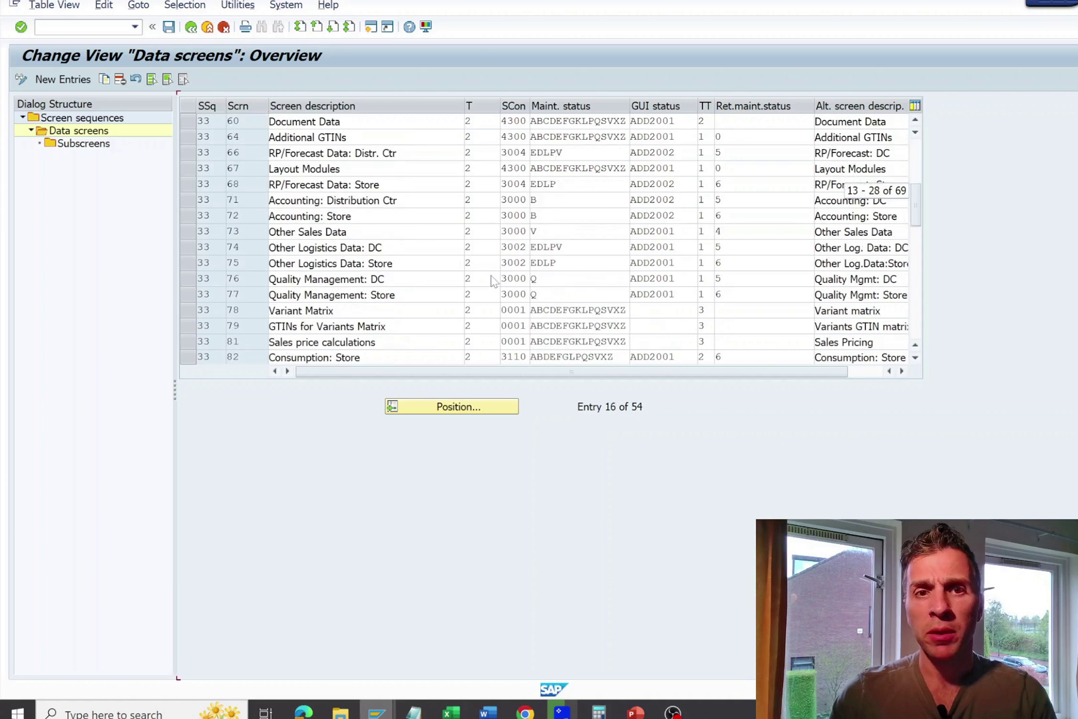
scroll(493, 282, "down", 1)
scroll(489, 291, "down", 1)
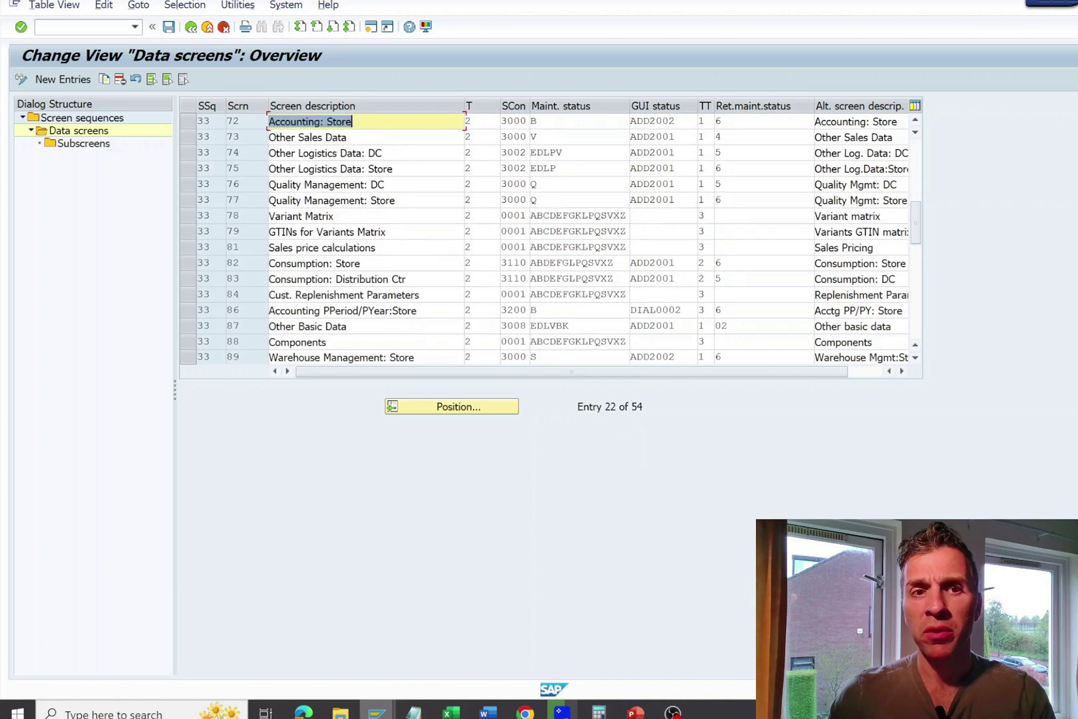
scroll(490, 291, "up", 3)
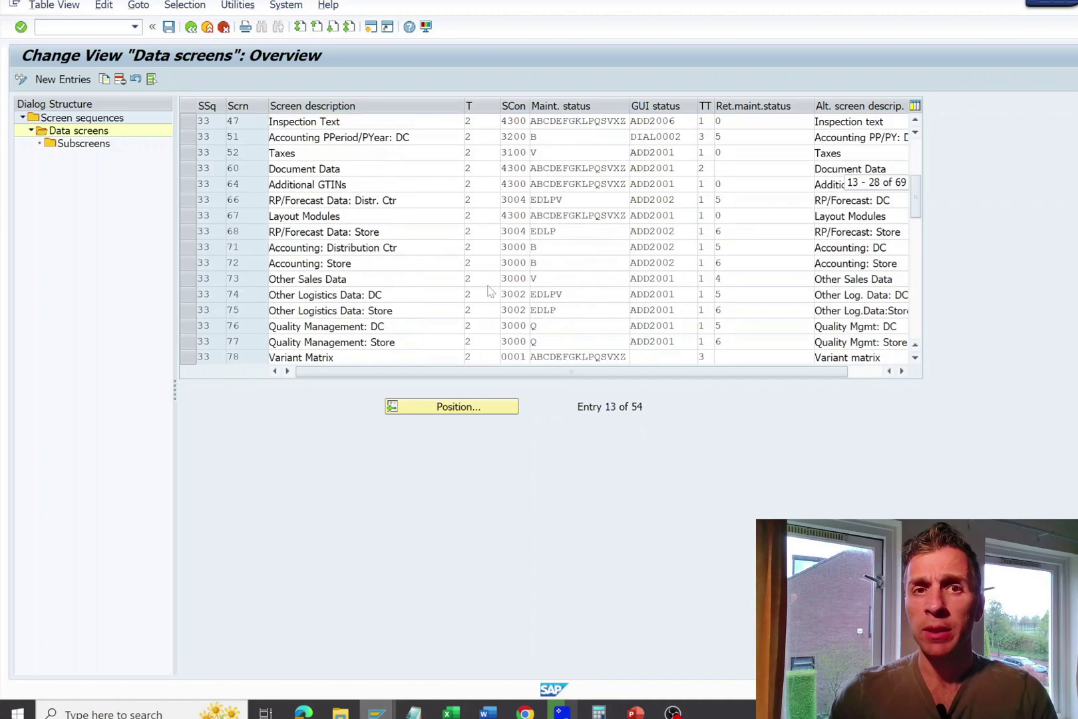
scroll(490, 291, "up", 4)
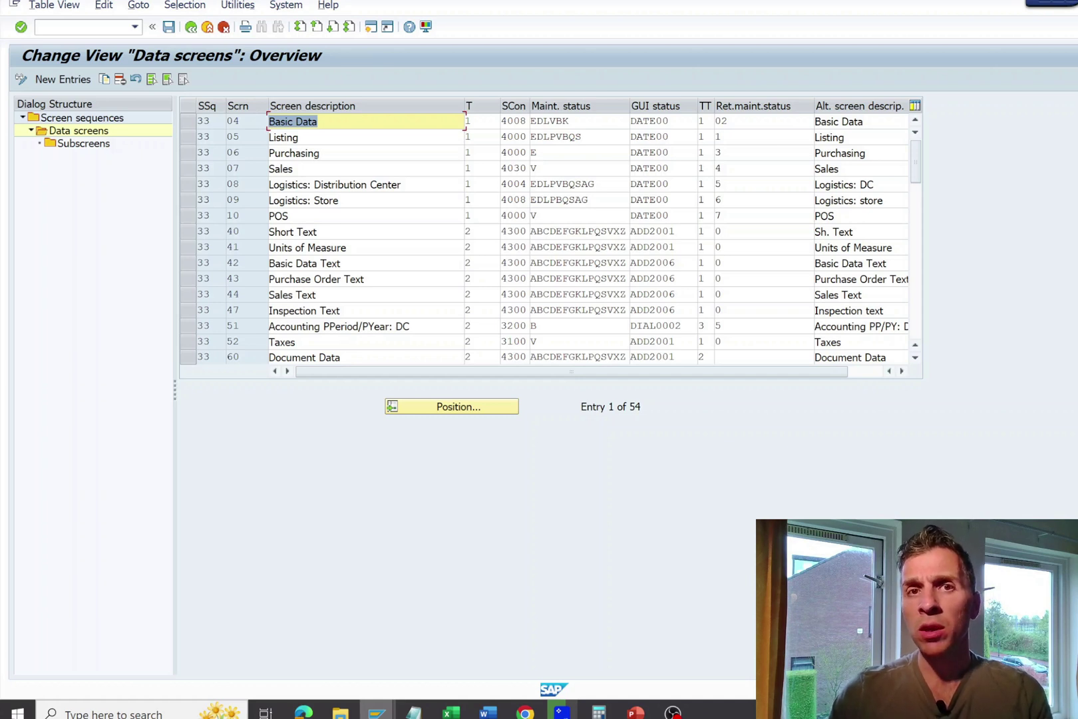
left_click(629, 121)
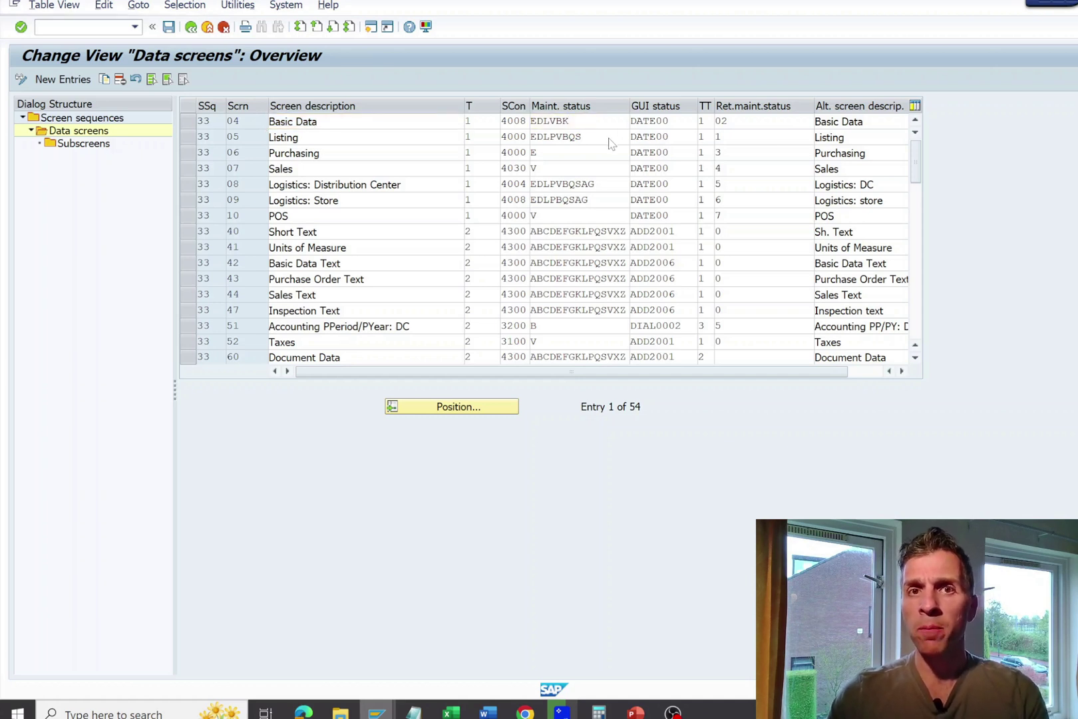
double_click(619, 133)
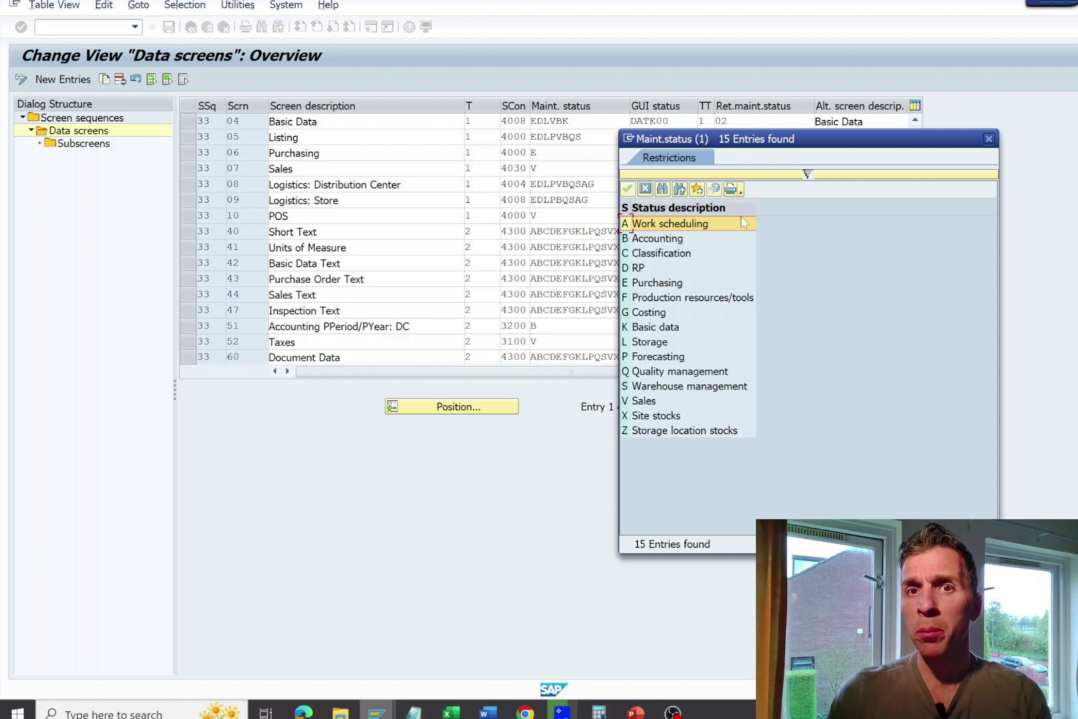
left_click(988, 140)
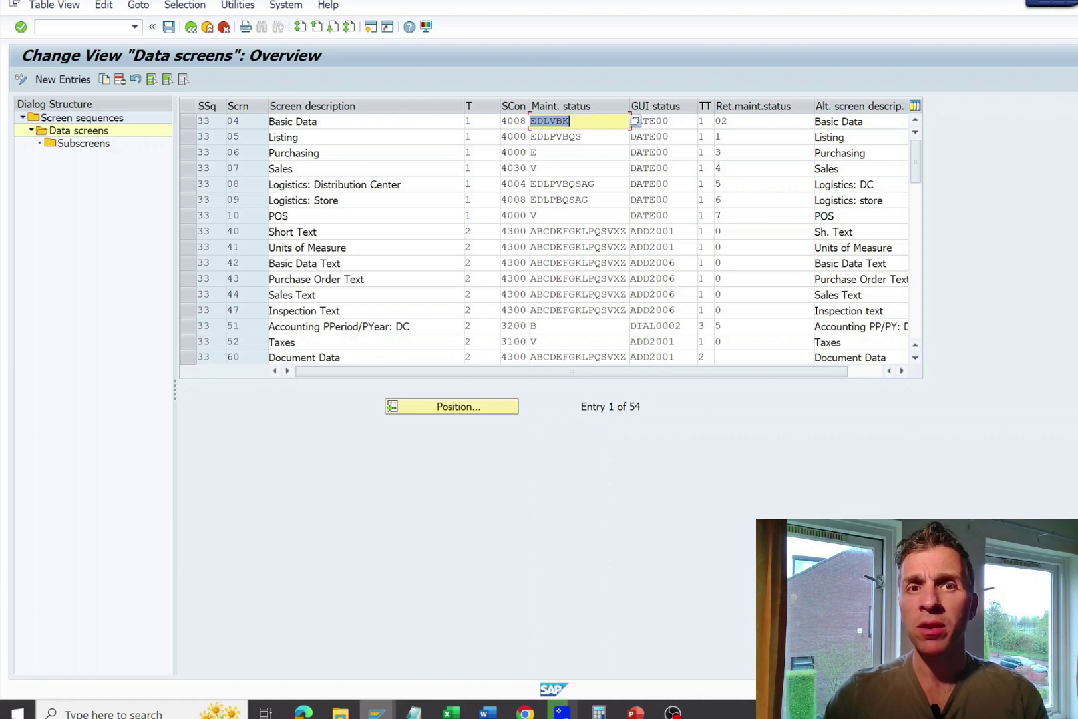
left_click(622, 153)
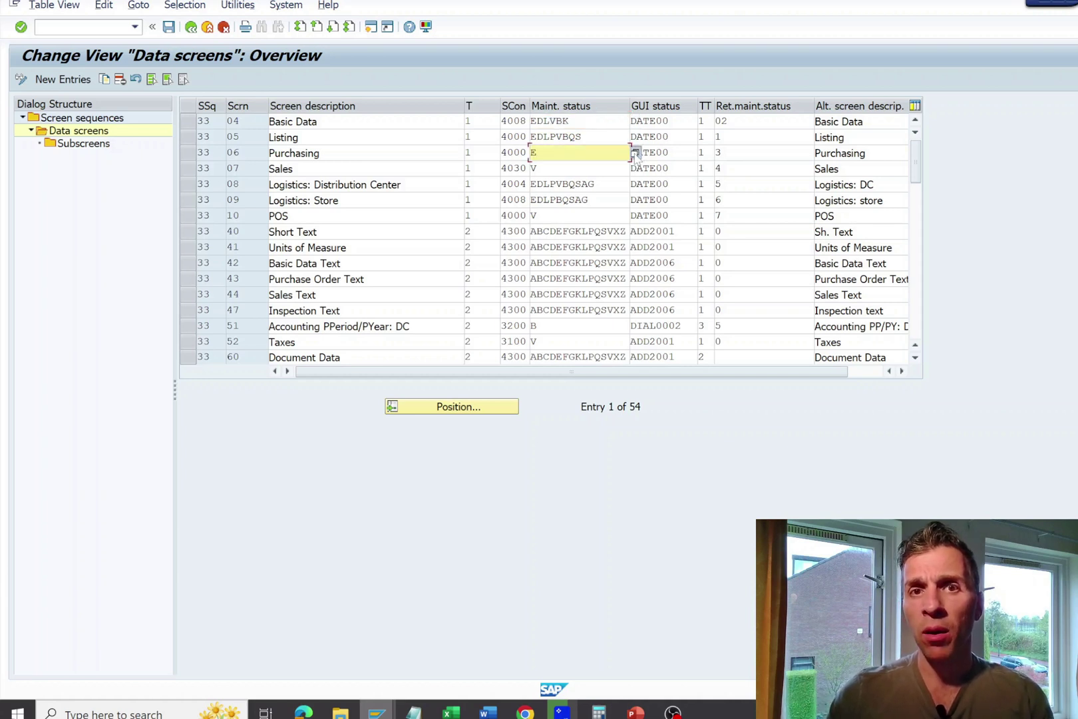
key("F4")
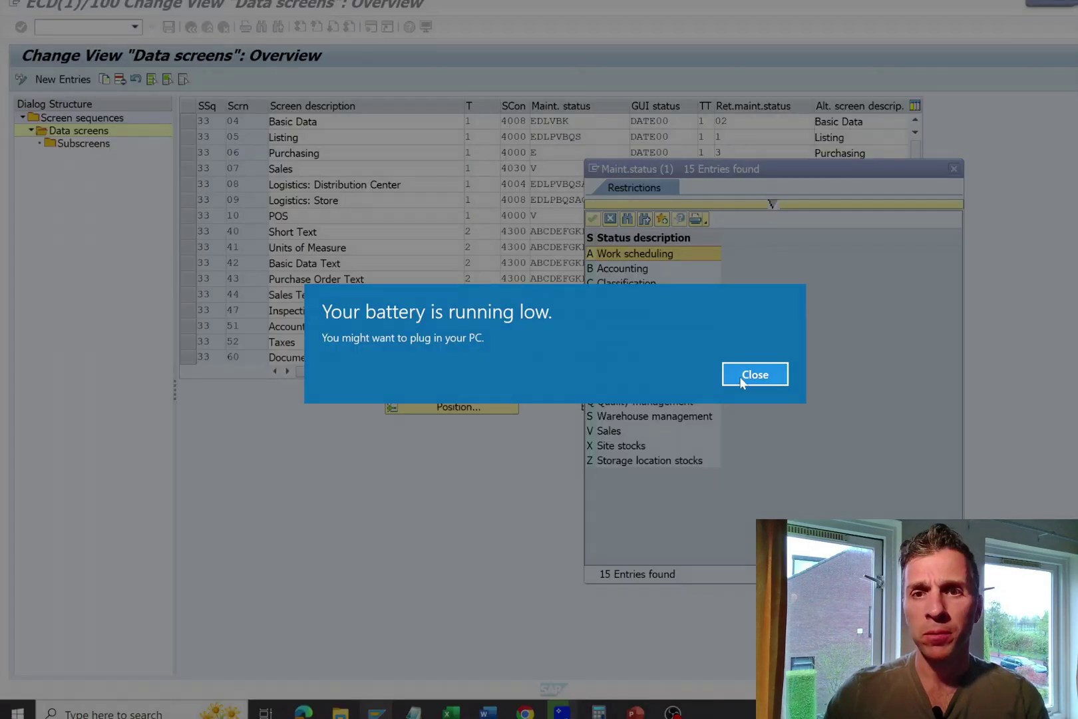
left_click(743, 377)
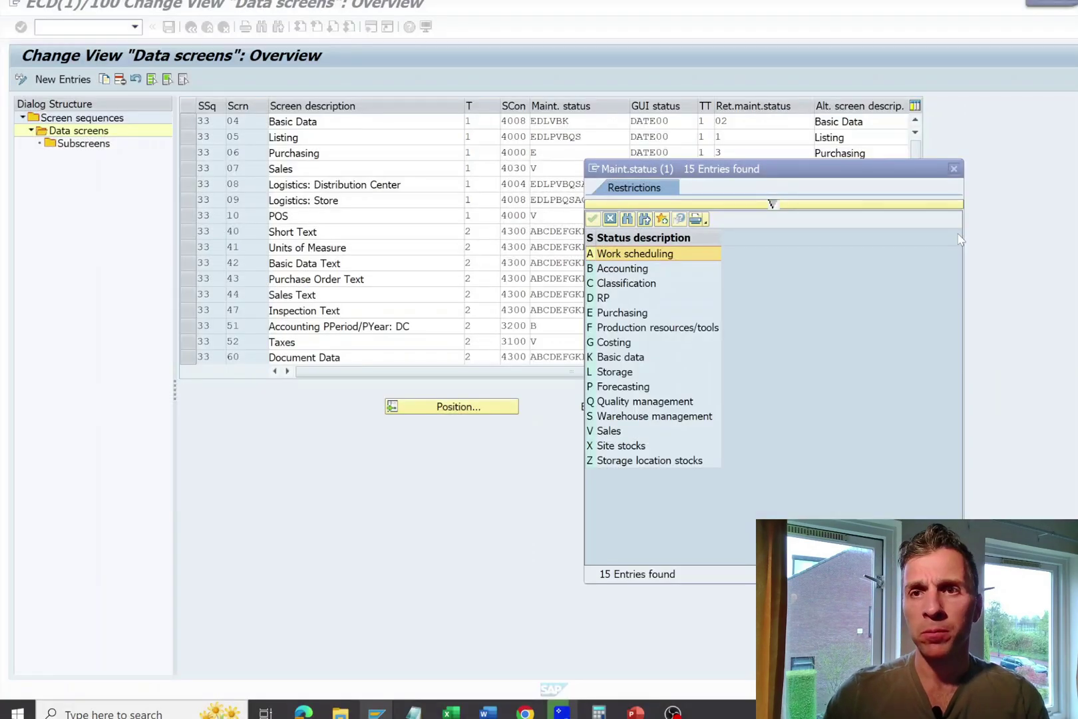
left_click(953, 168)
left_click(536, 152)
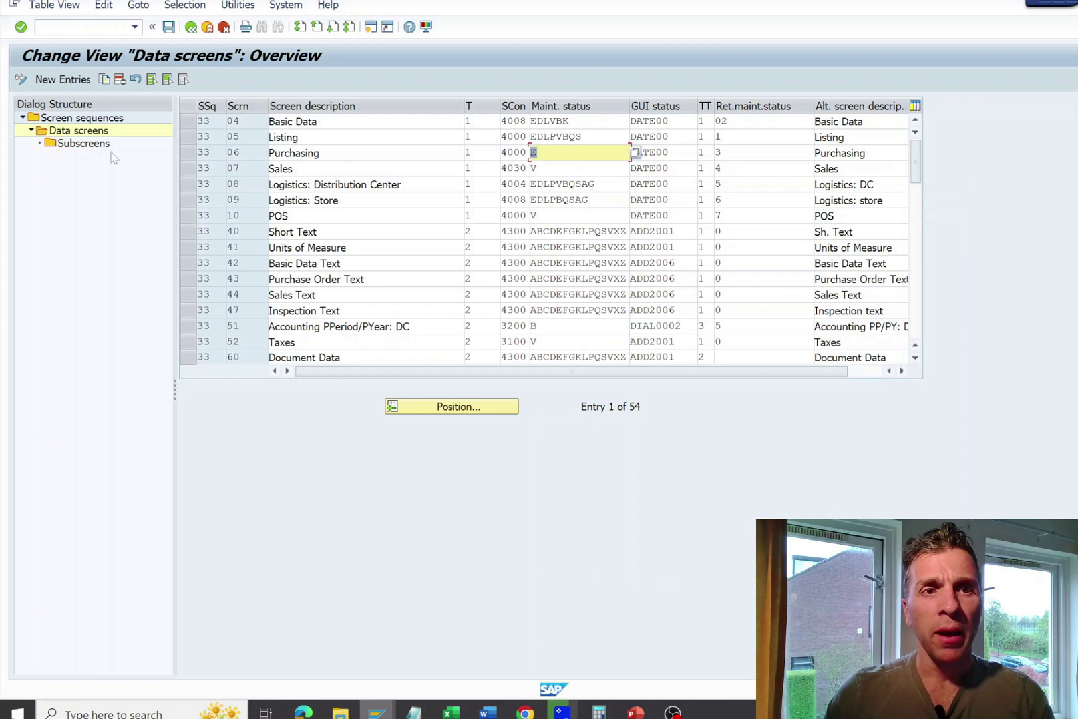
left_click(188, 121)
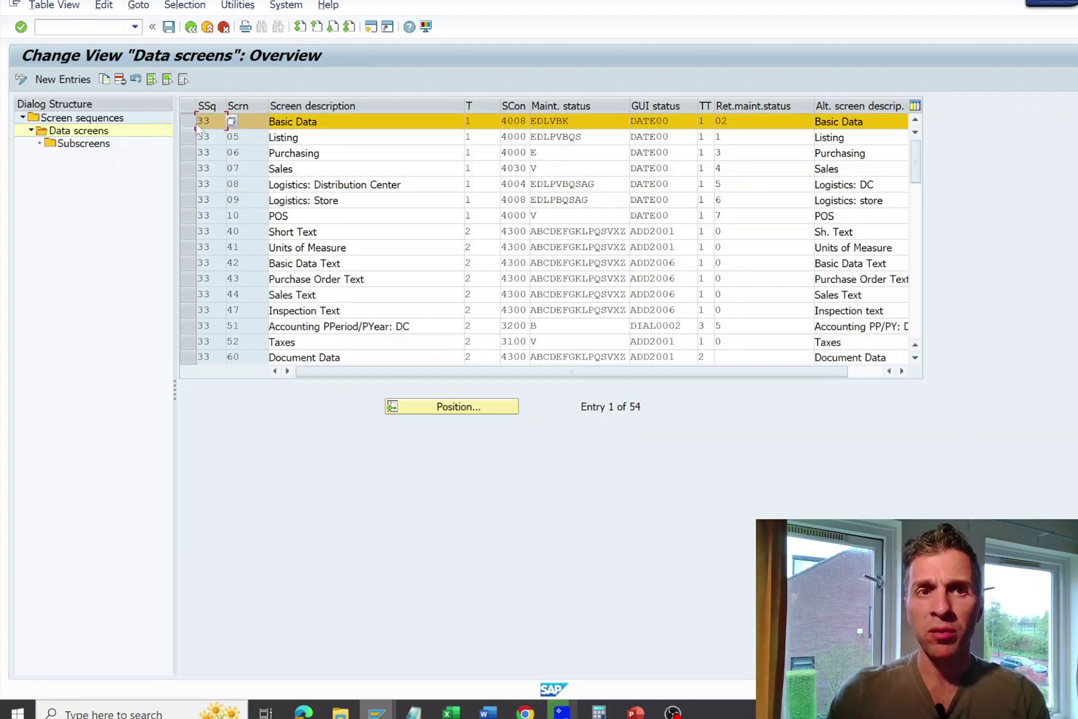
Step: Show Basic Data screen 04's subscreens and simulate it using subscreen SAPLMGD2 1010
double_click(83, 144)
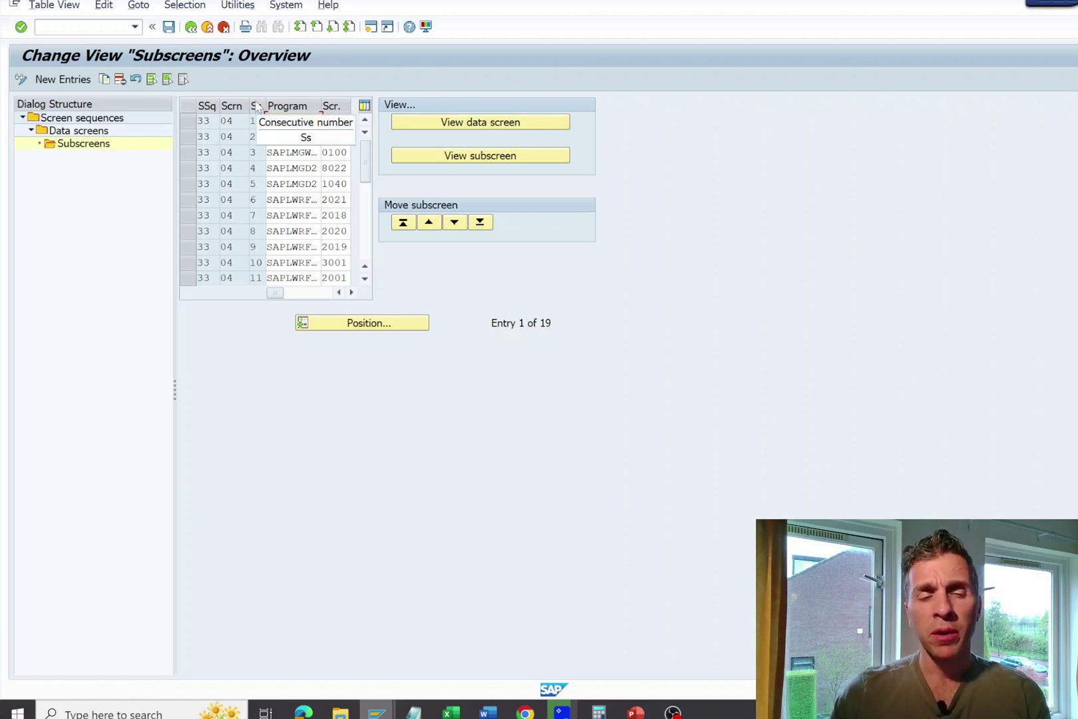
left_click(291, 120)
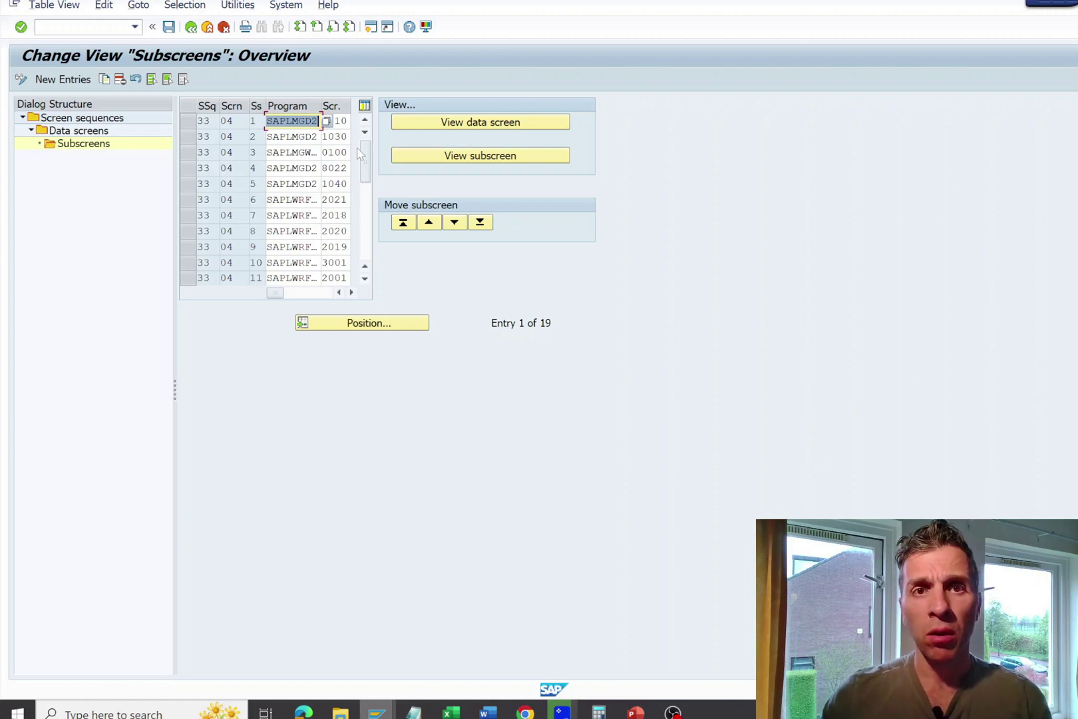
left_click(191, 121)
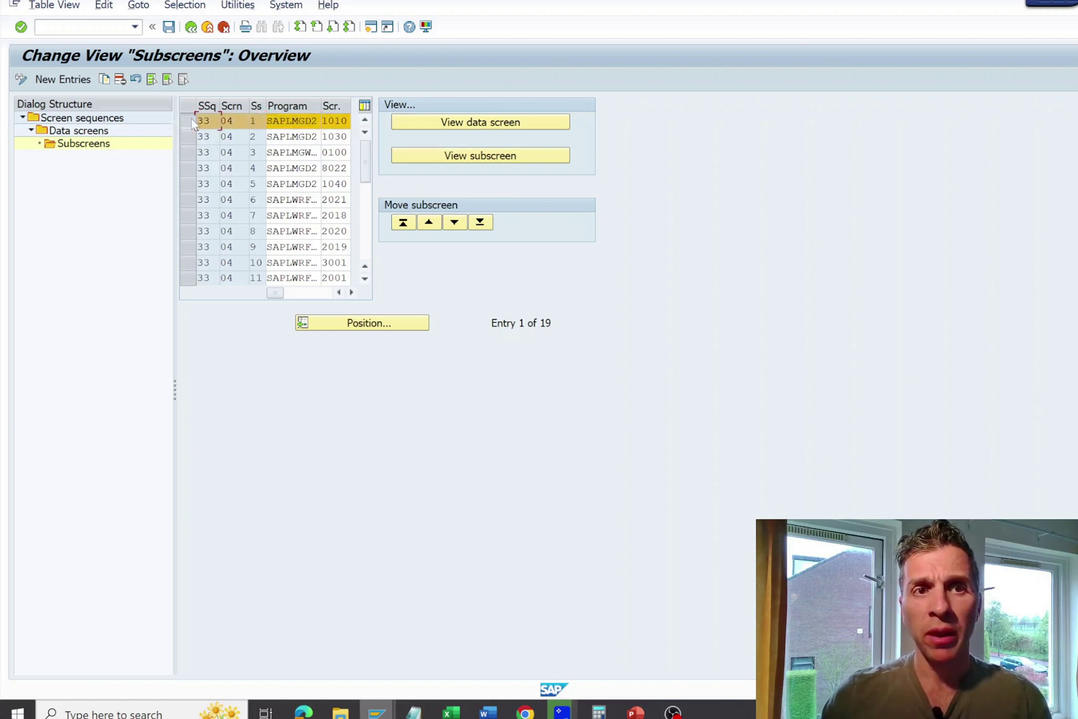
left_click(487, 124)
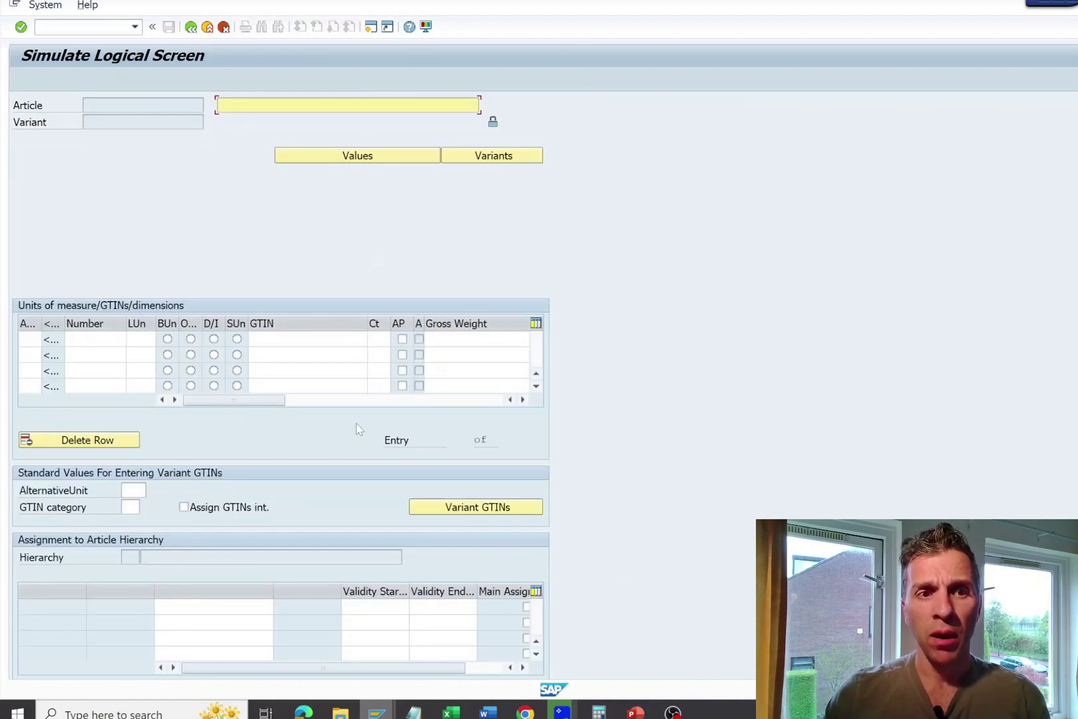
Step: Scroll the simulated Basic Data screen down to the Groupings, General Data and Validities sections
scroll(449, 379, "down", 5)
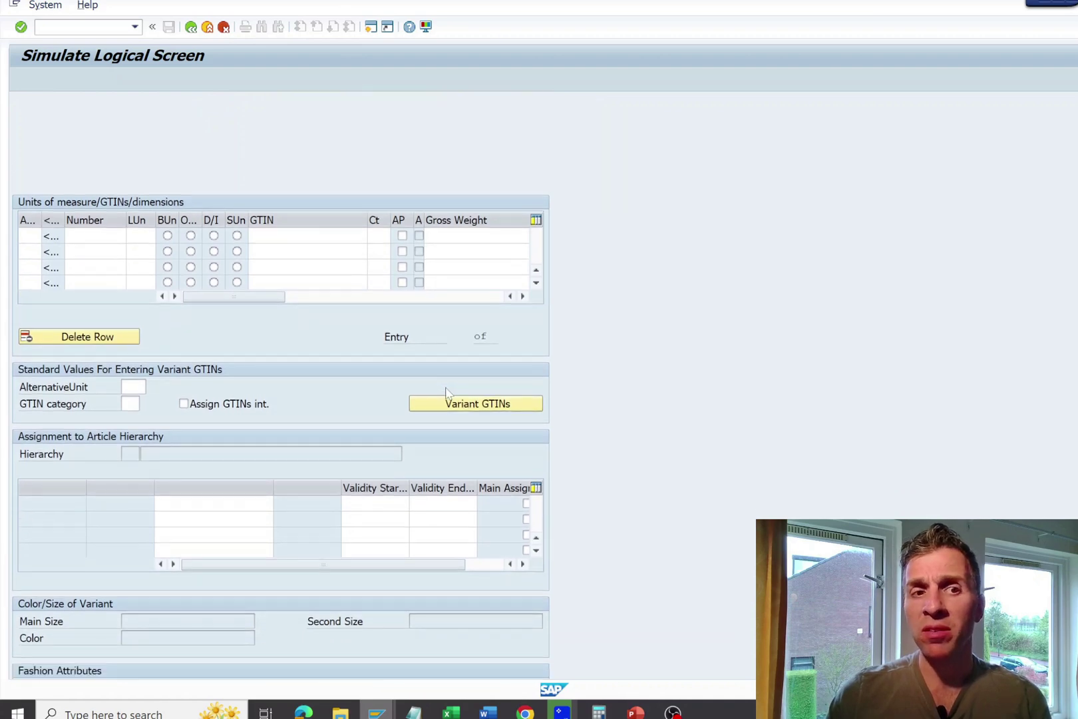
scroll(447, 392, "down", 10)
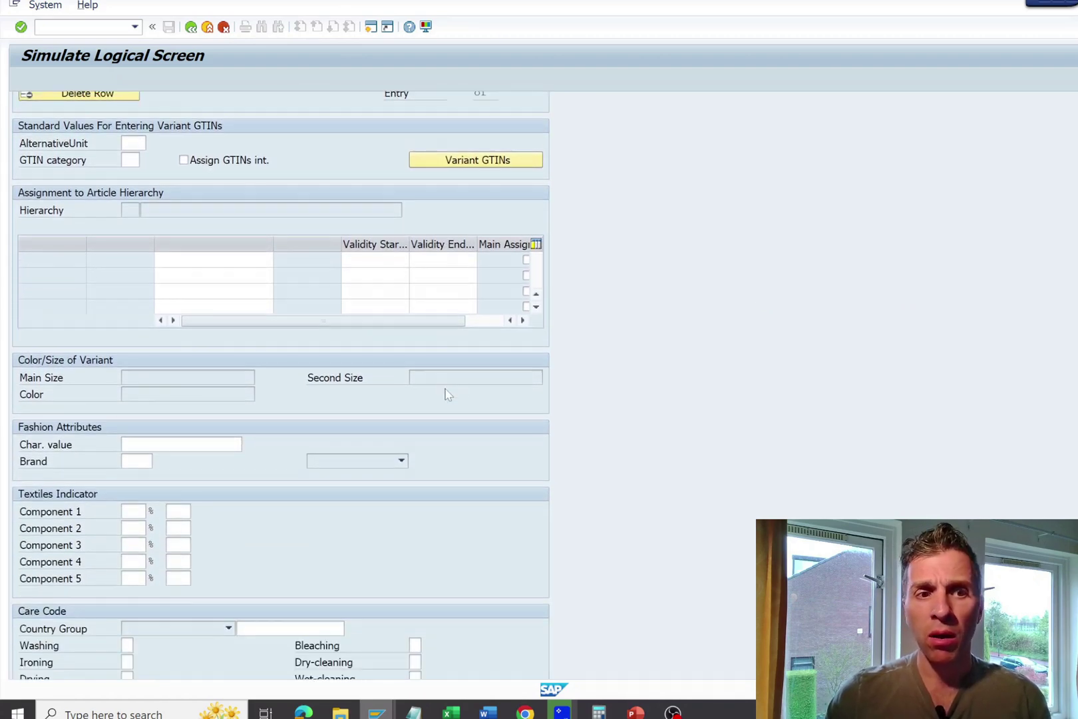
scroll(829, 434, "down", 15)
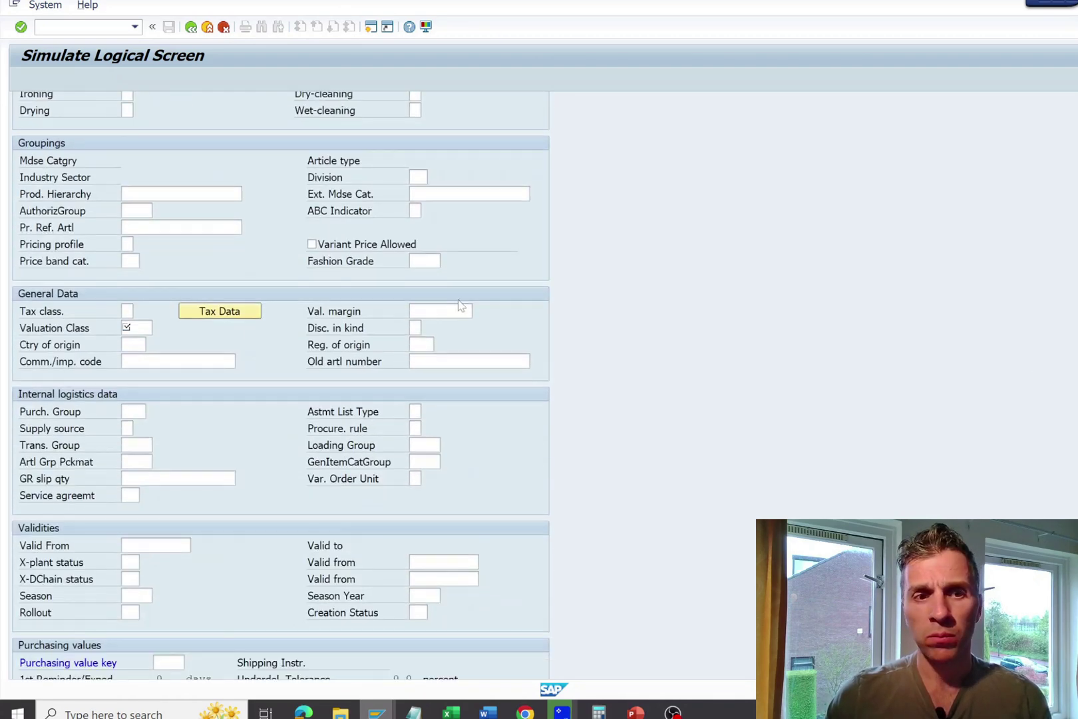
Step: Close the simulation and look up subscreen 1010 in the screen list
left_click(223, 26)
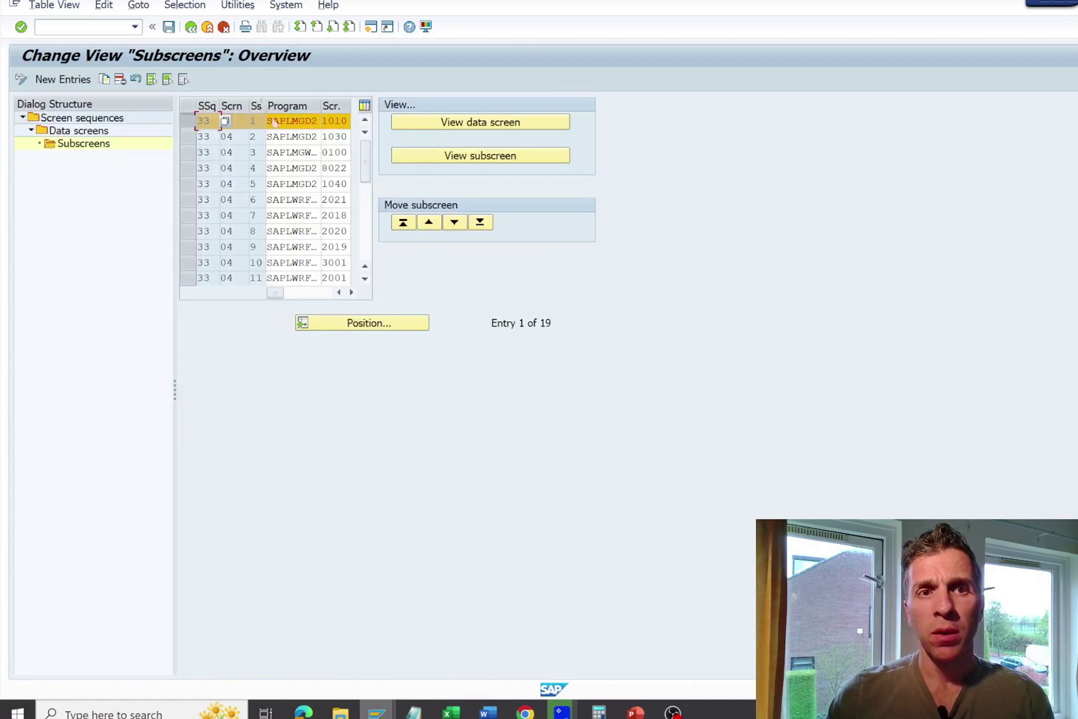
left_click(336, 120)
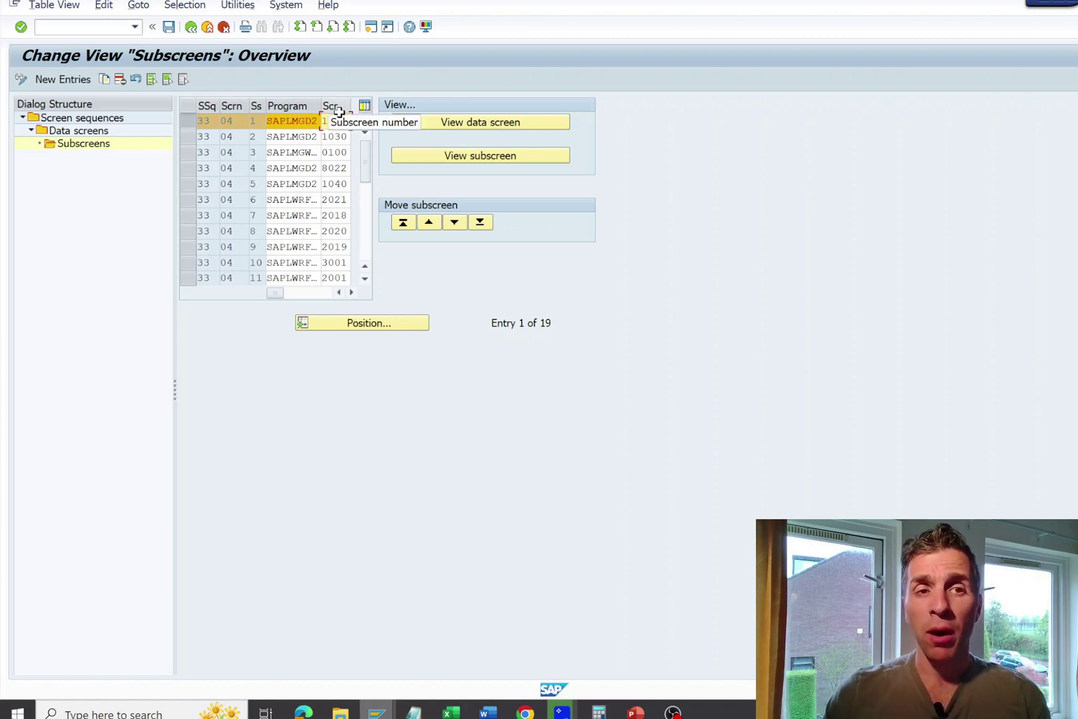
left_click(355, 120)
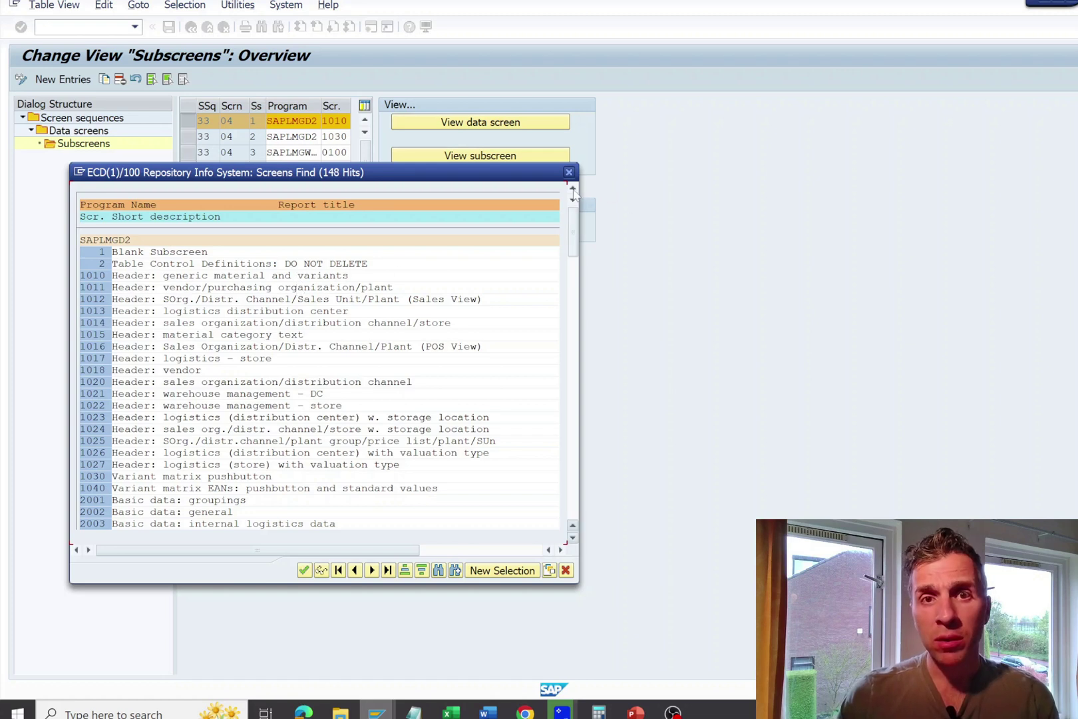
left_click(569, 171)
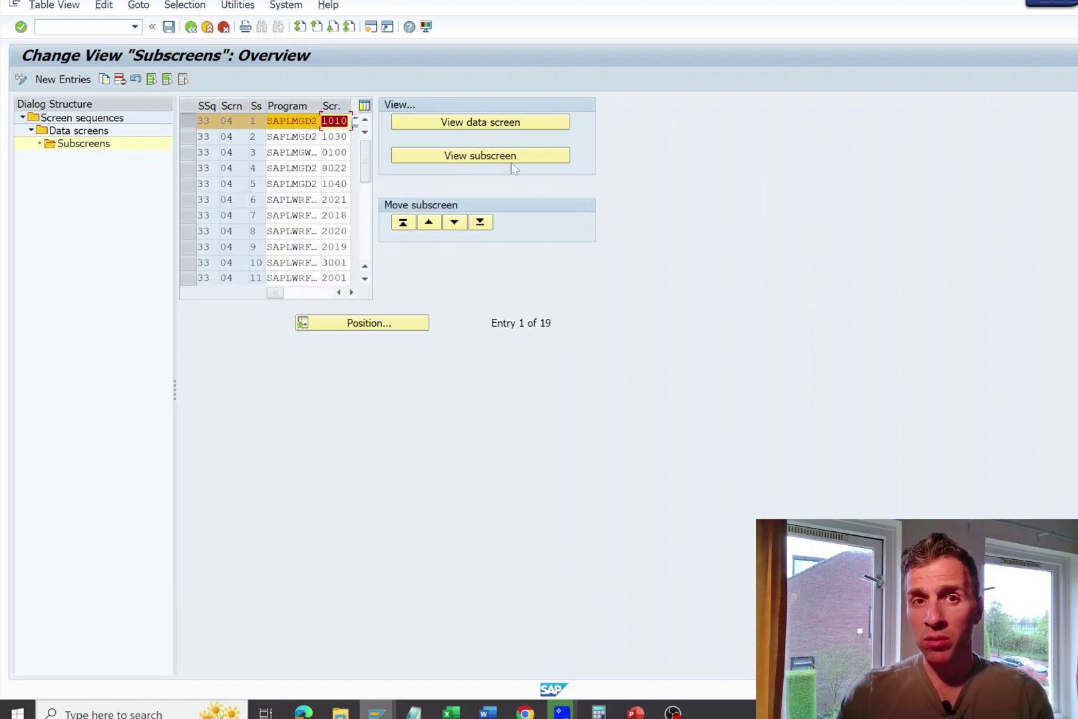
Step: Preview subscreen SAPLMGD2/1010 with its Article and Variant fields, then return to Subscreens
left_click(510, 161)
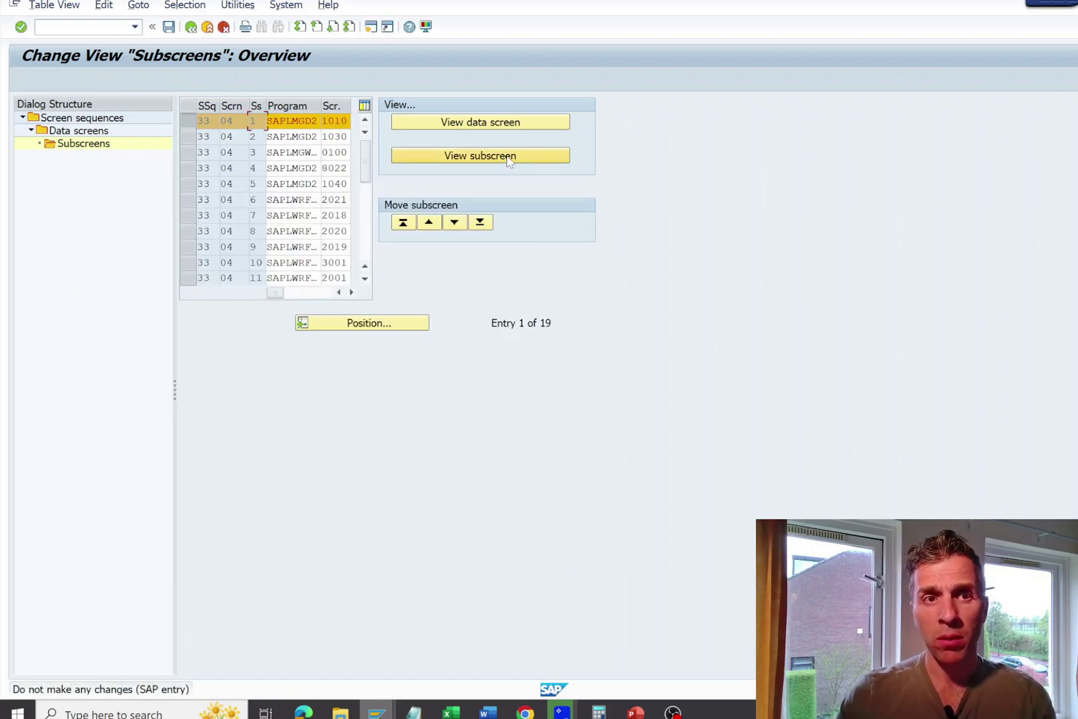
left_click(511, 161)
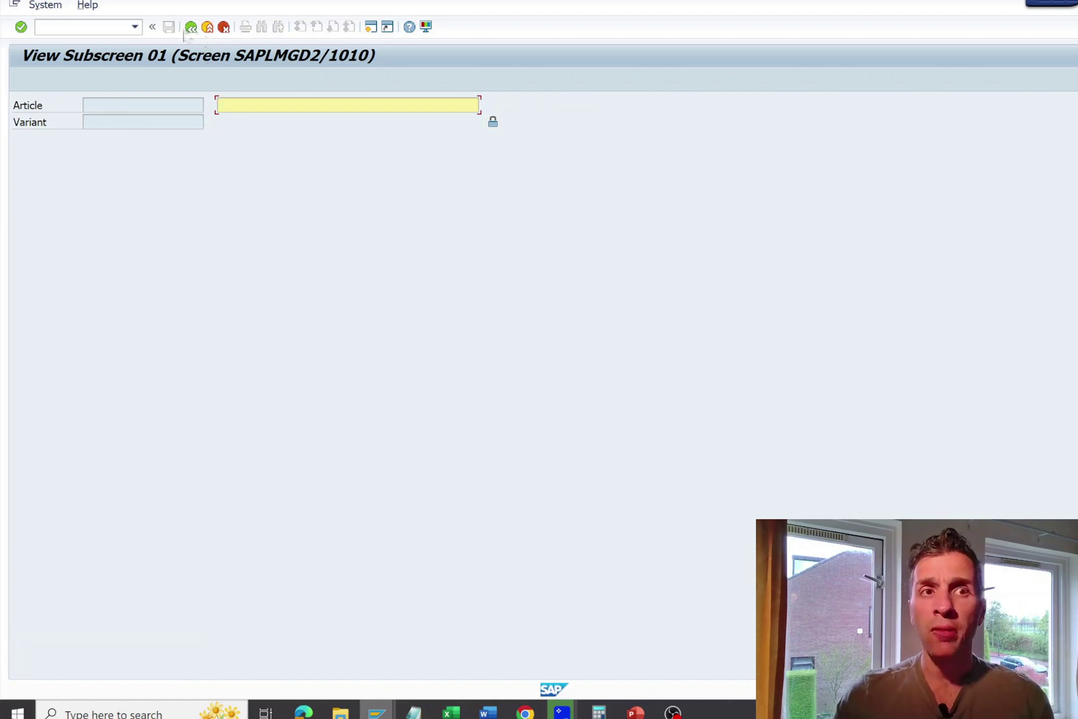
left_click(191, 26)
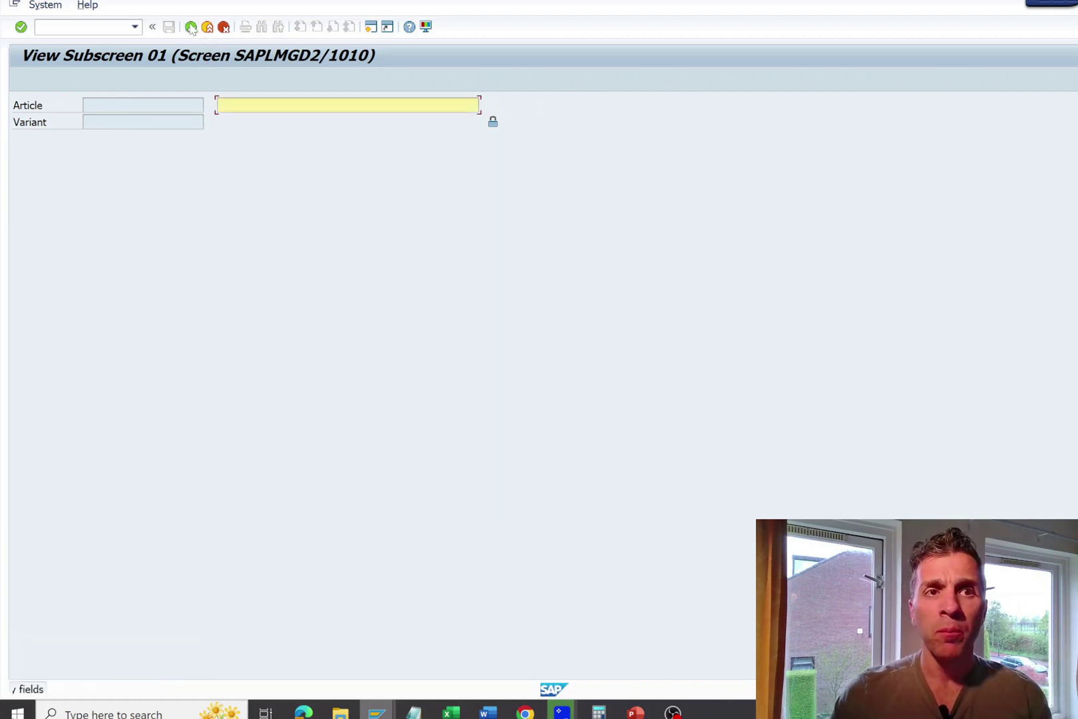
left_click(224, 27)
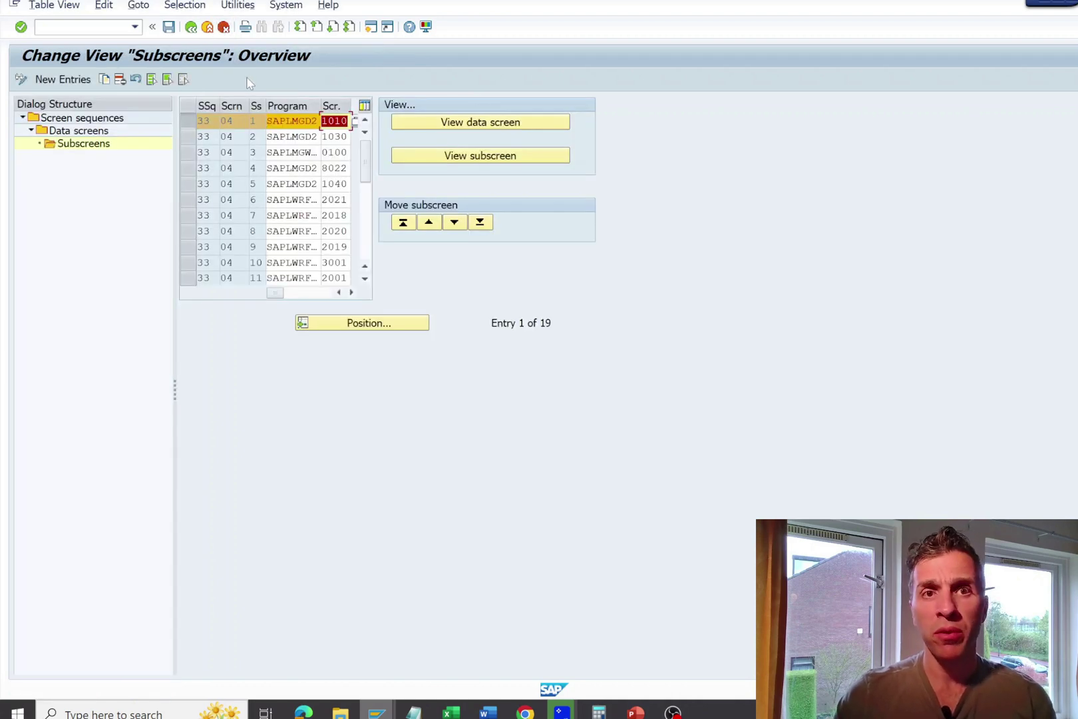
Step: Look up subscreen 1040 (variant matrix EANs and standard values), then return to Data screens
left_click(202, 120)
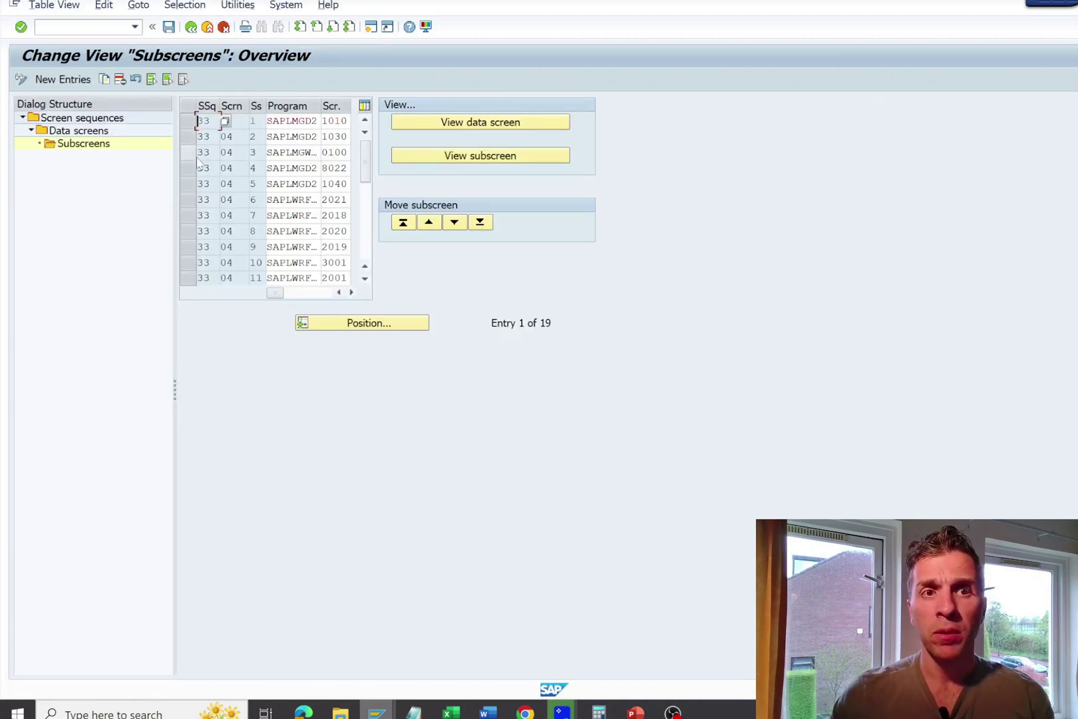
left_click(199, 184)
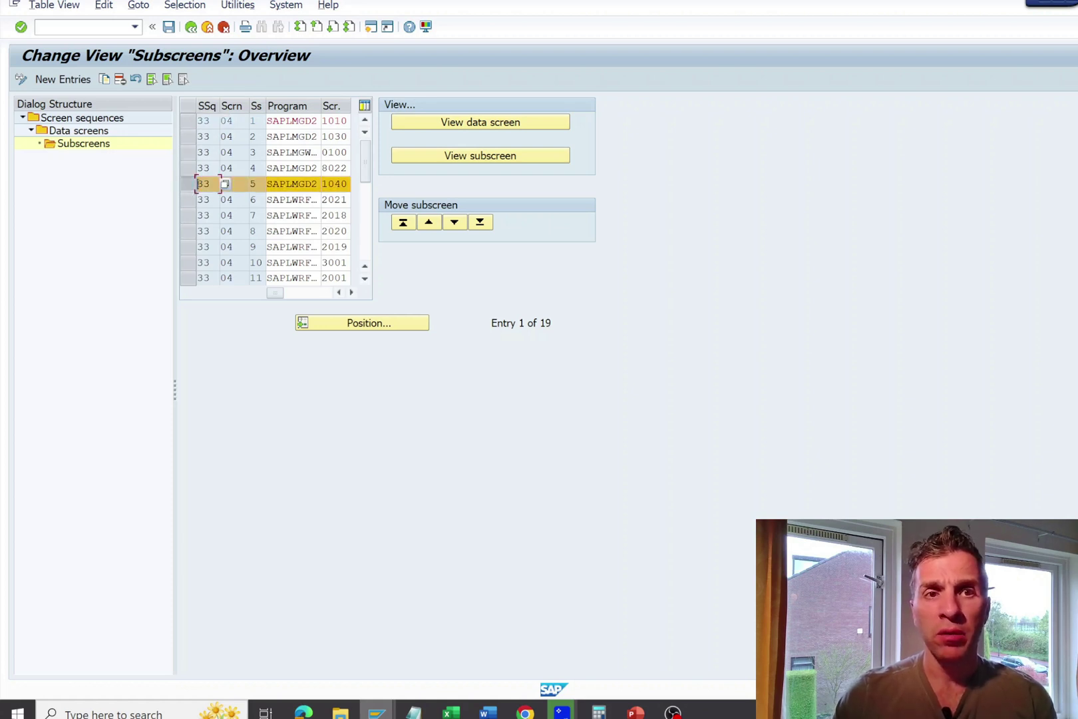
left_click(337, 184)
left_click(354, 185)
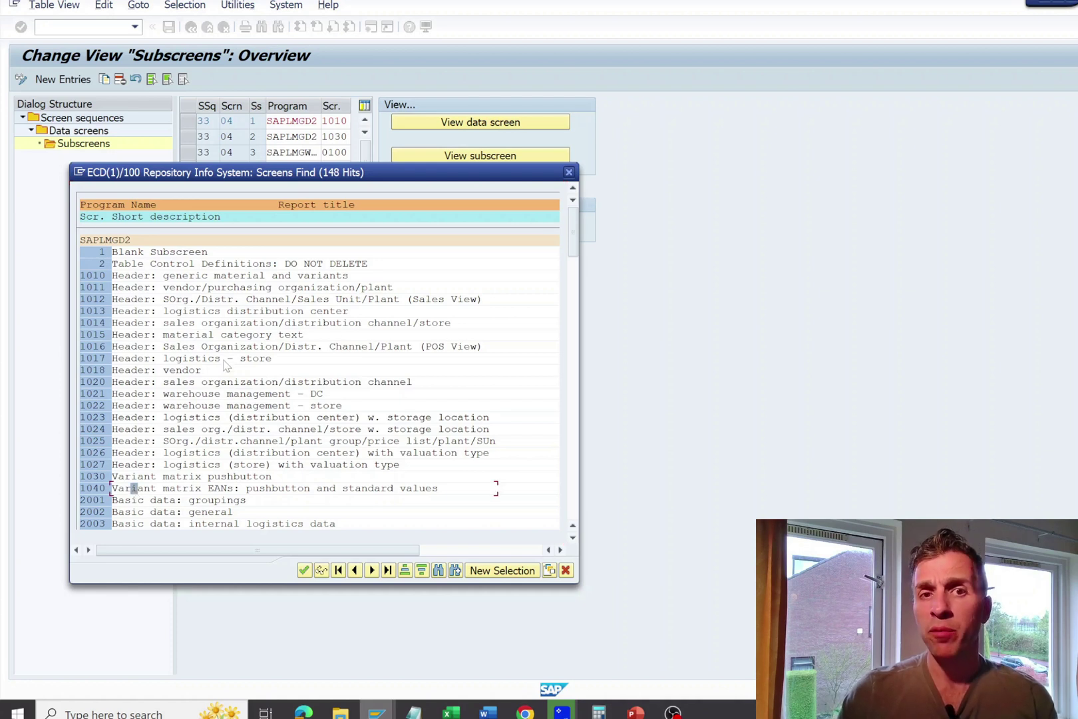
left_click(569, 171)
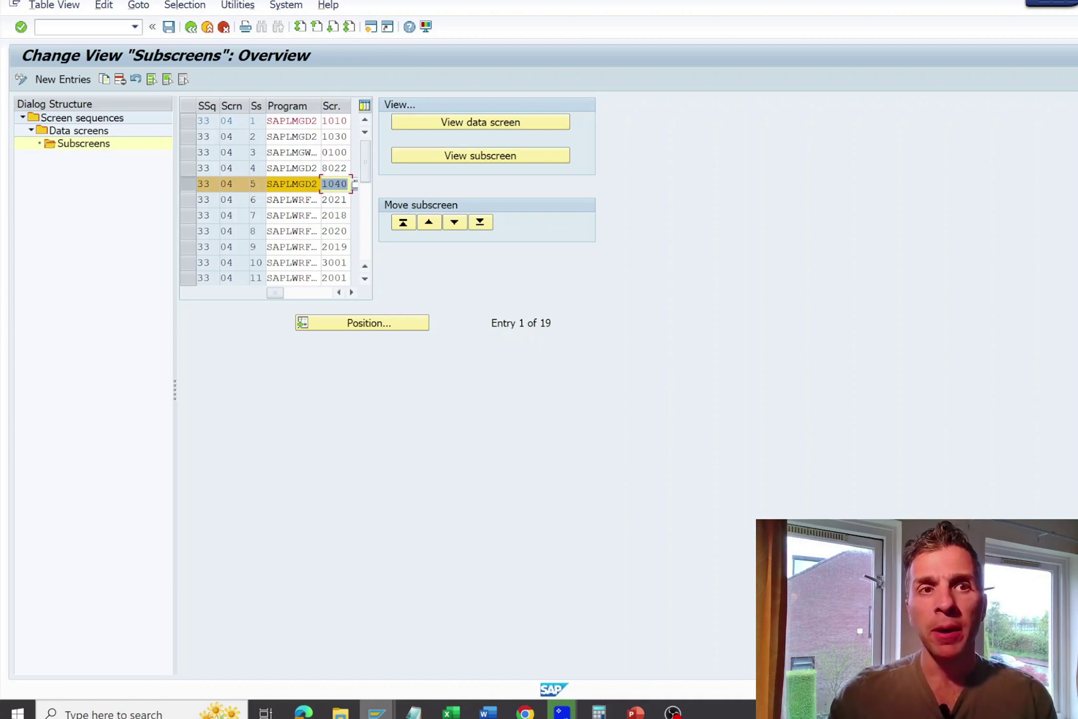
left_click(191, 28)
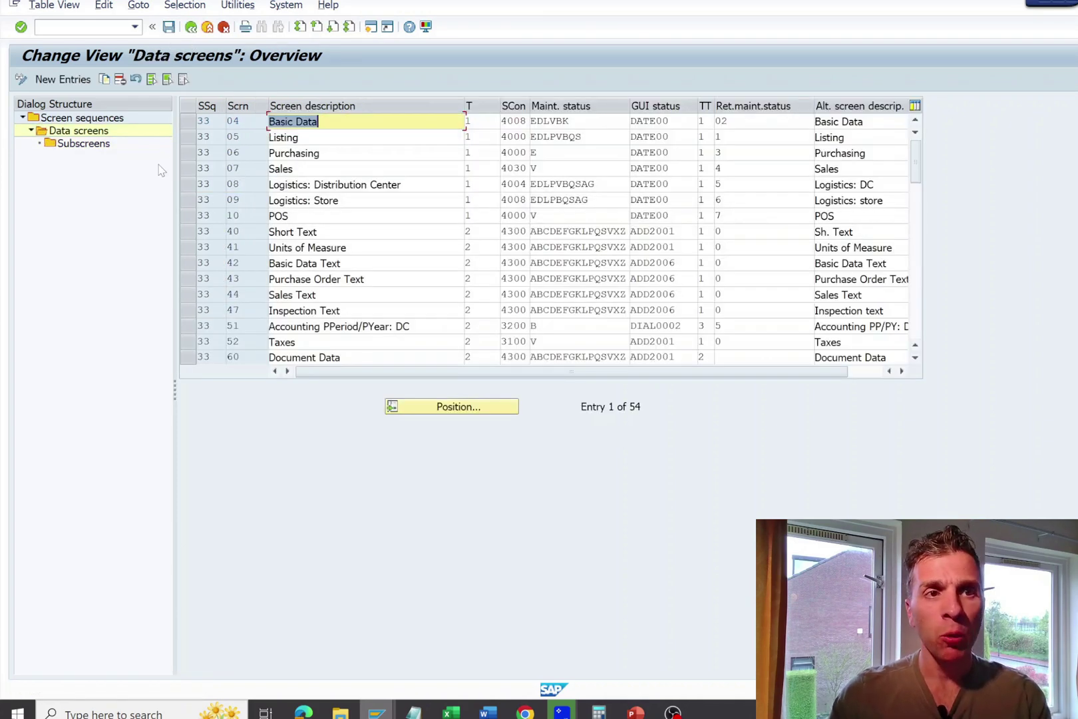
Step: Exit the screen sequence maintenance without saving, returning to the Display IMG tree
left_click(191, 28)
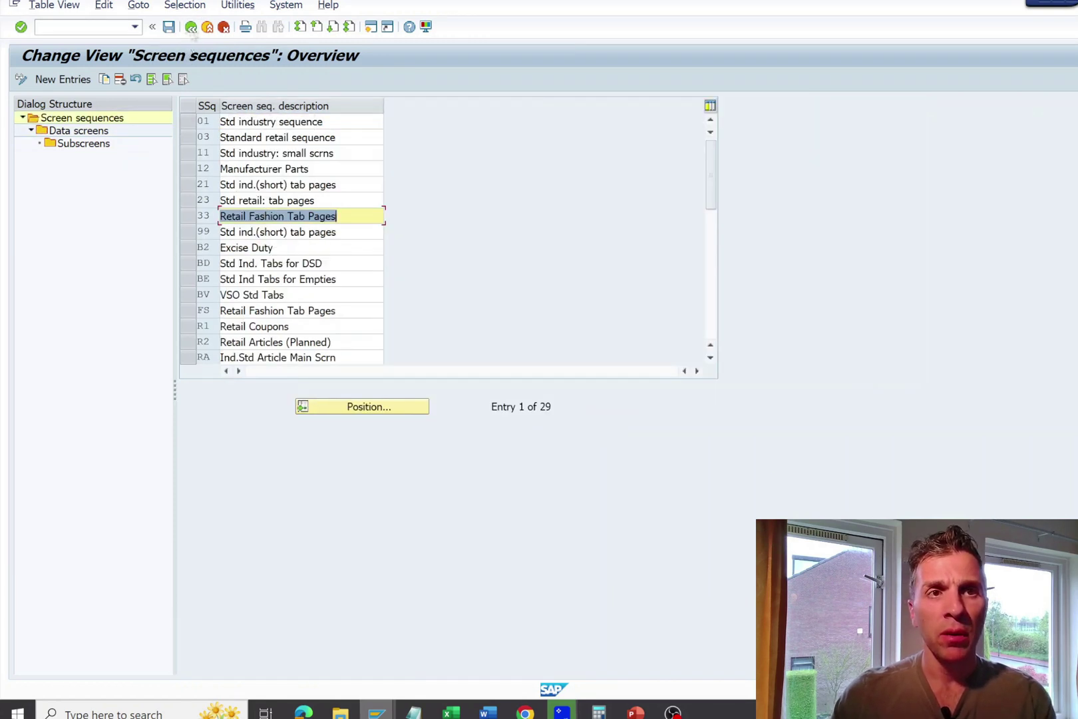
left_click(191, 29)
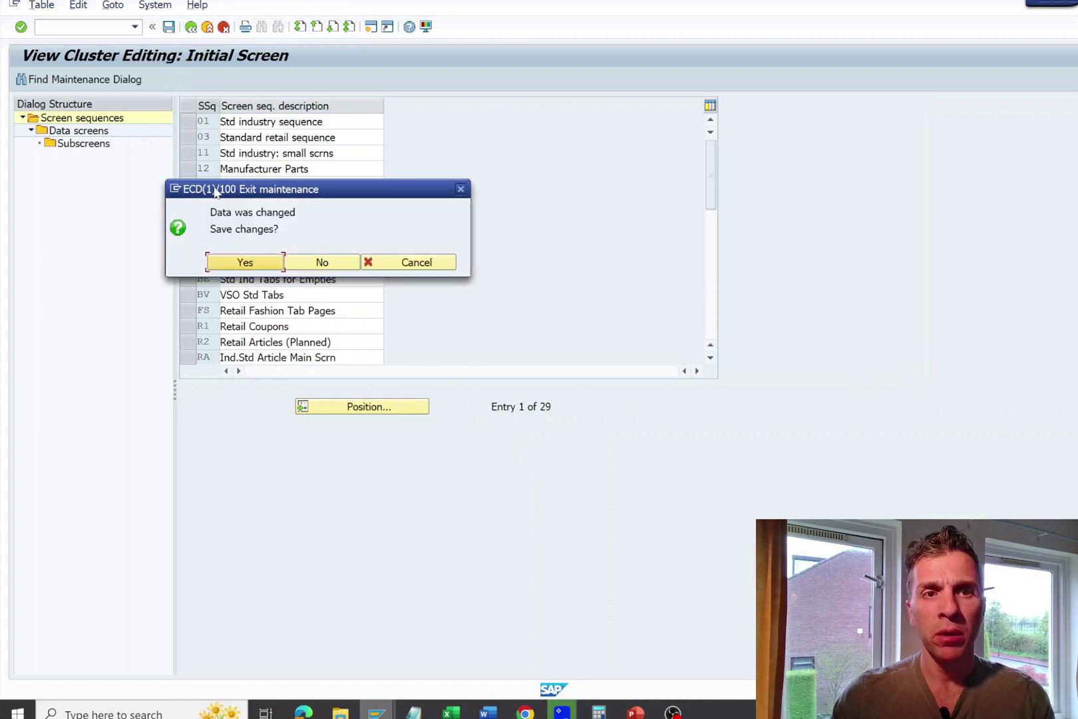
left_click(307, 263)
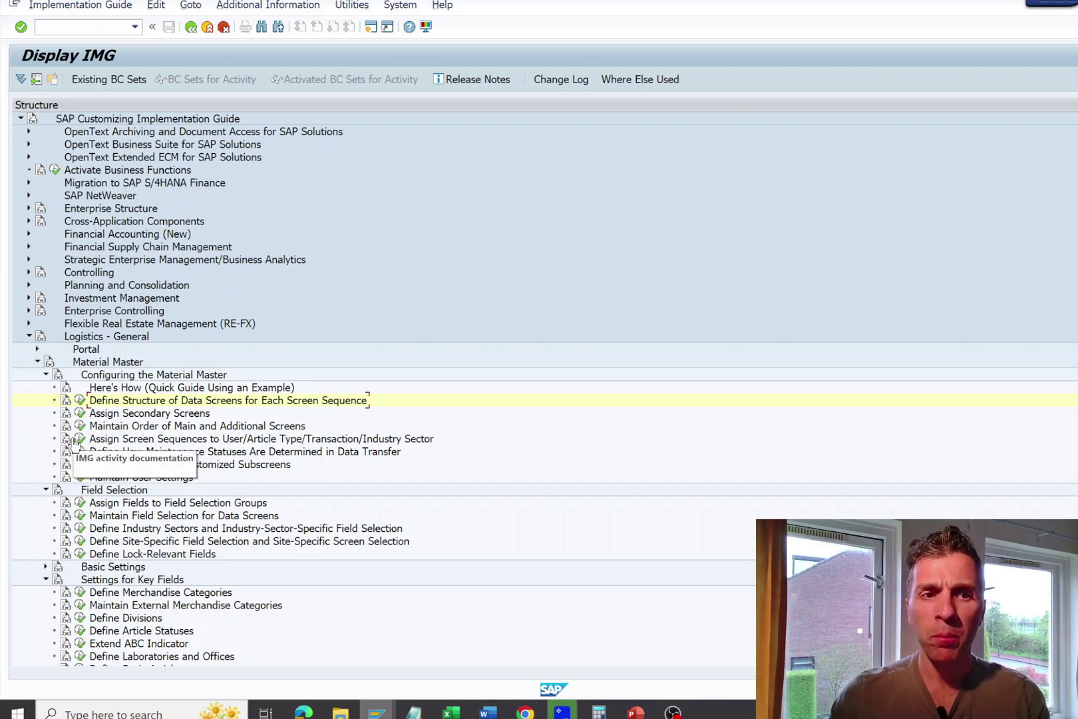
Step: Open the screen sequence assignment activity and inspect article type and industry values of its seven entries
left_click(80, 439)
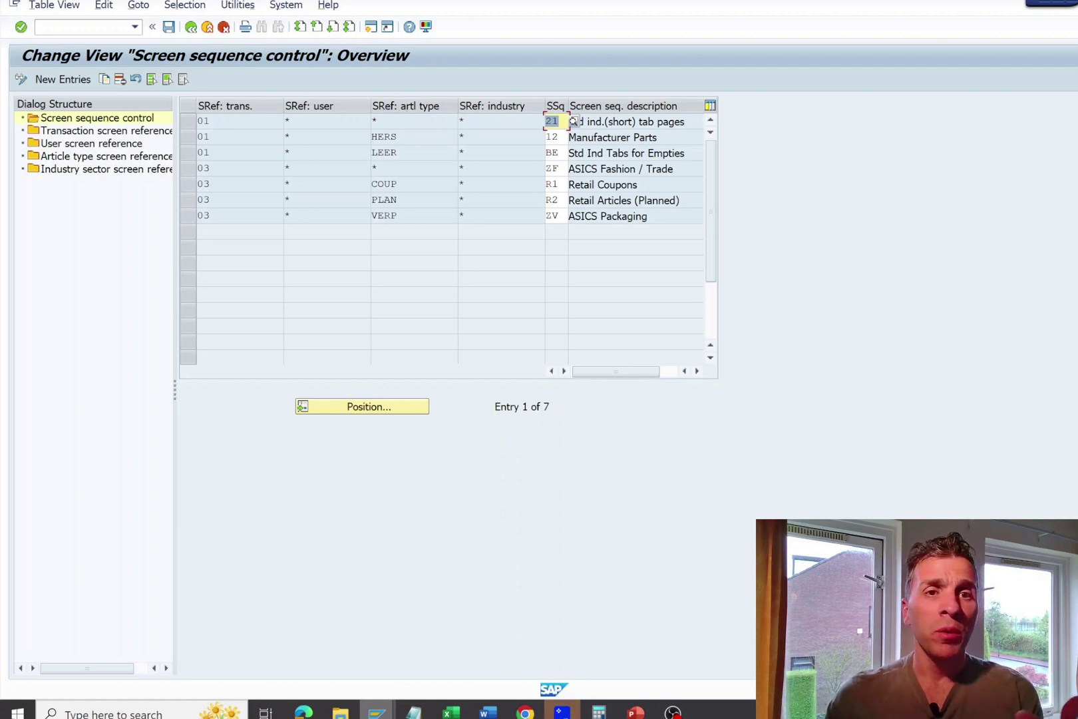
left_click(459, 167)
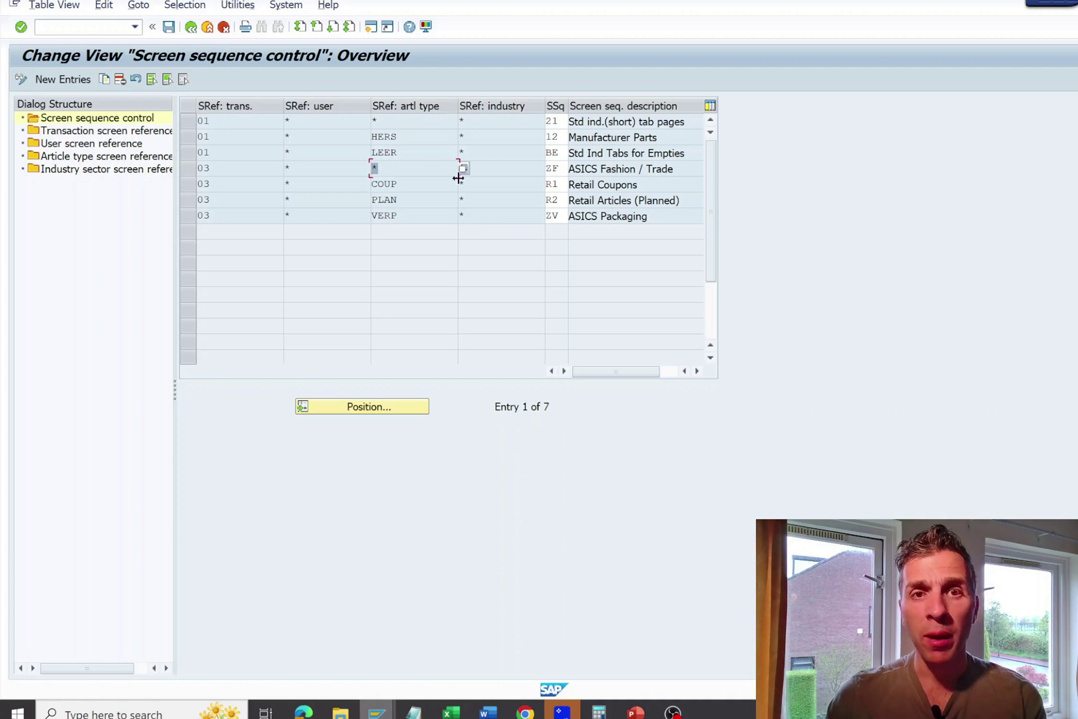
left_click(464, 136)
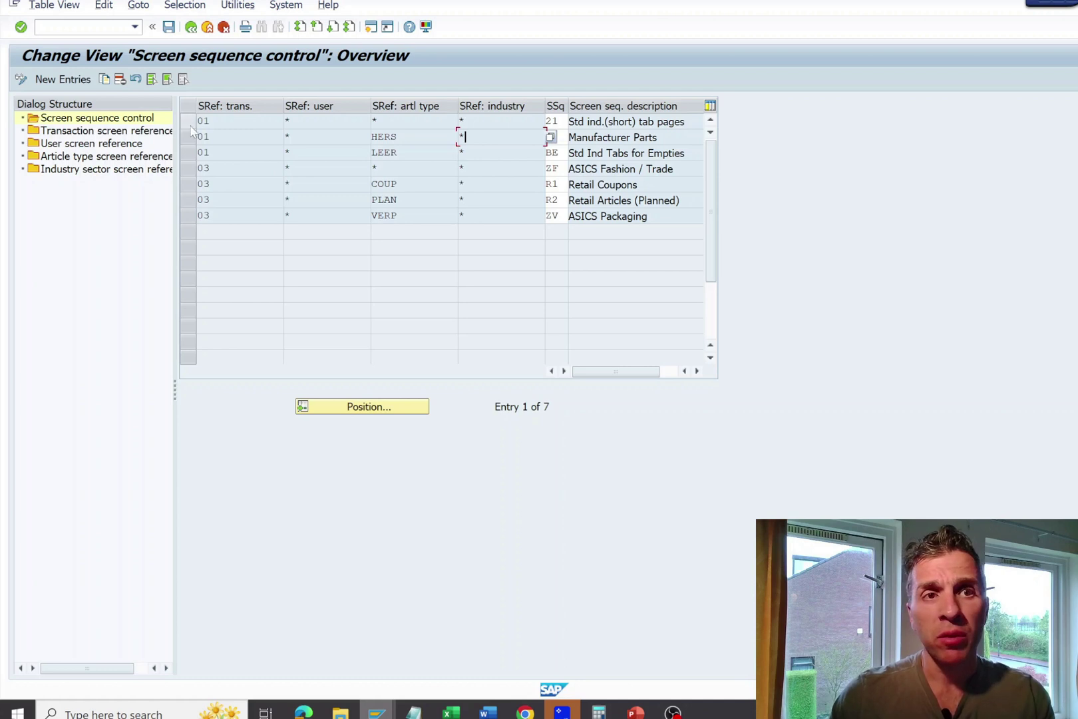
left_click(288, 120)
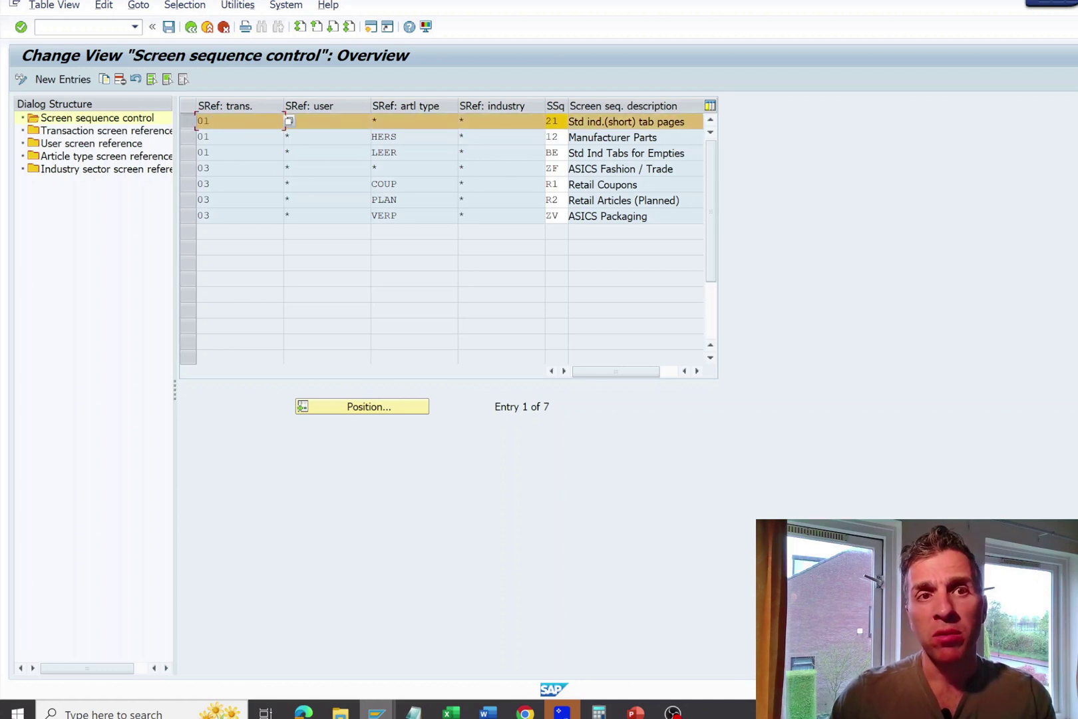
left_click(373, 121)
left_click(460, 121)
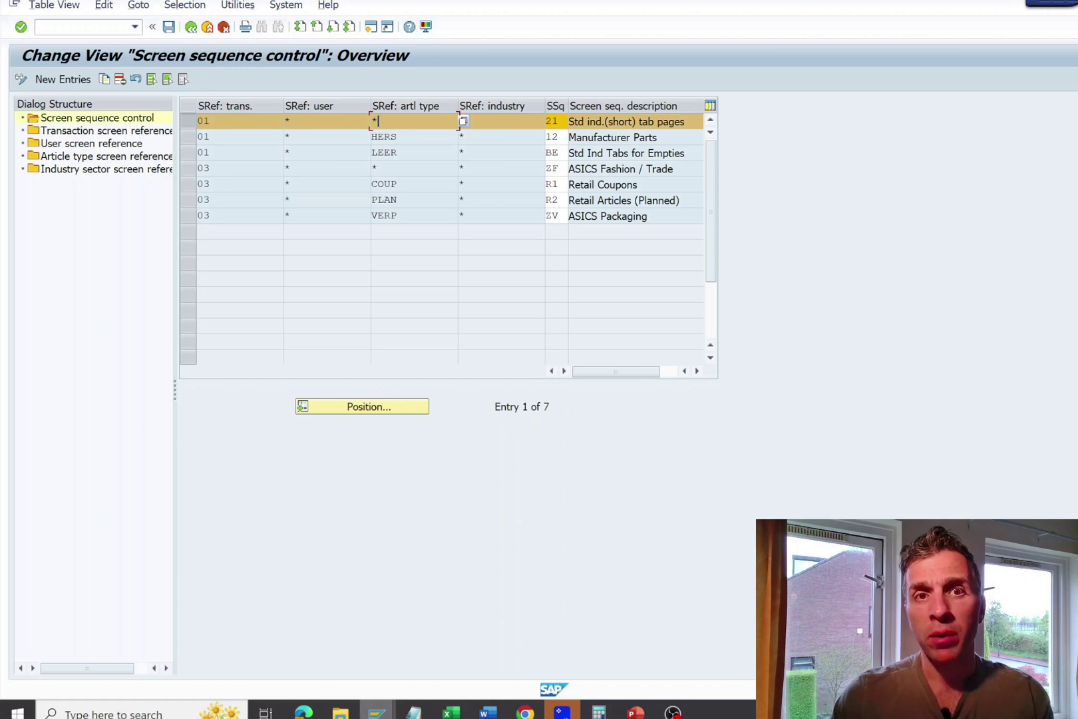
key("Tab")
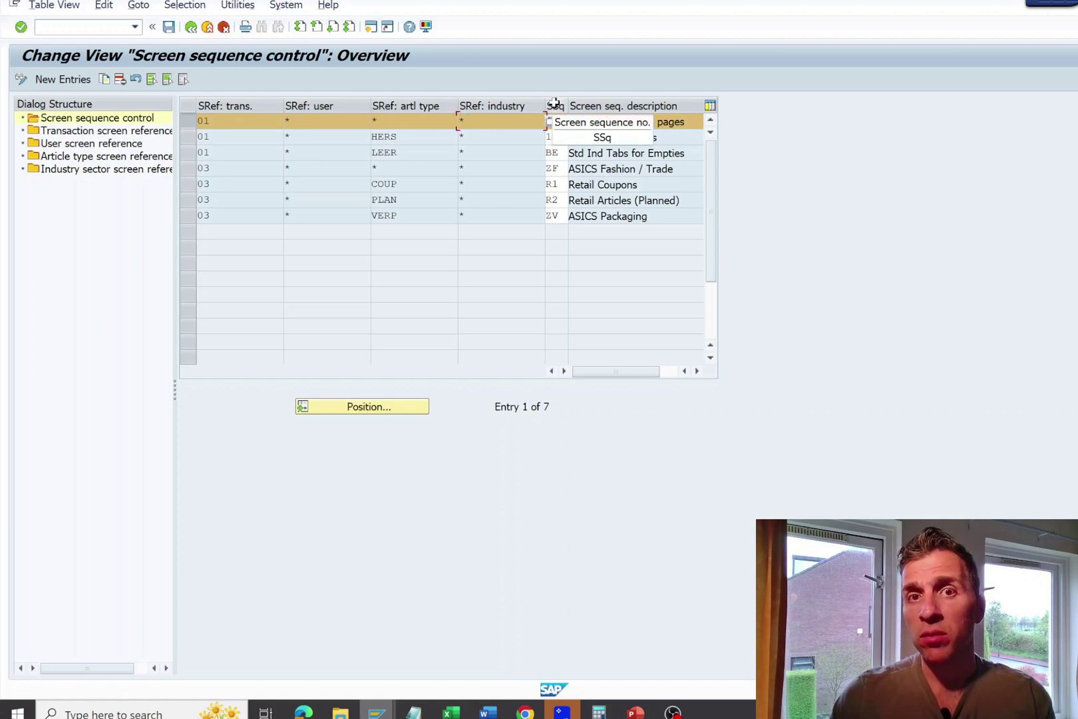